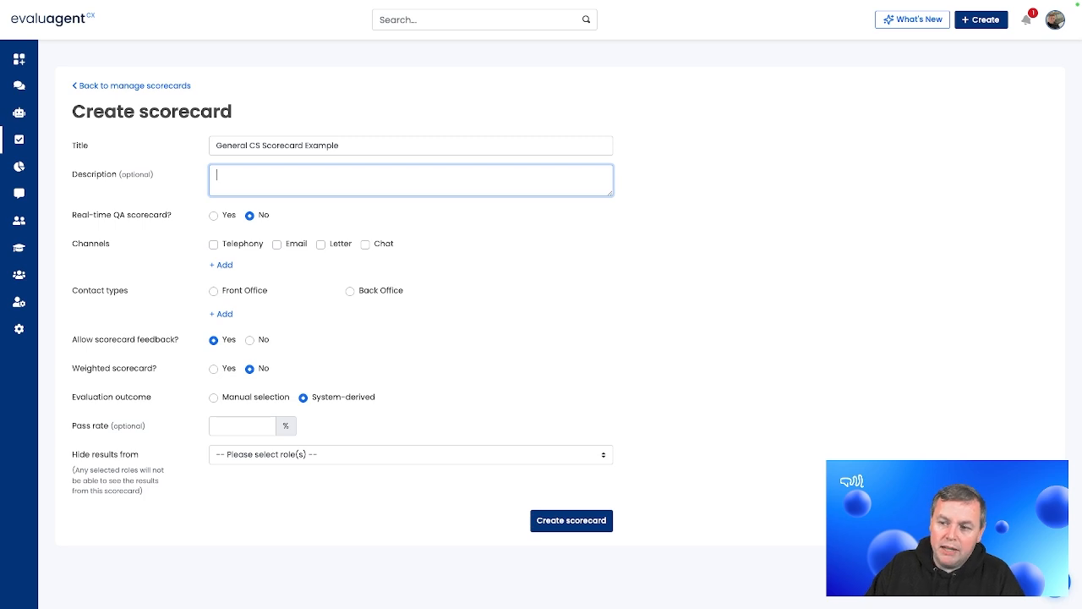
# Assign the scorecard to the Telephony, Email and Chat channels with the Front Office contact type.
pyautogui.press('Tab')
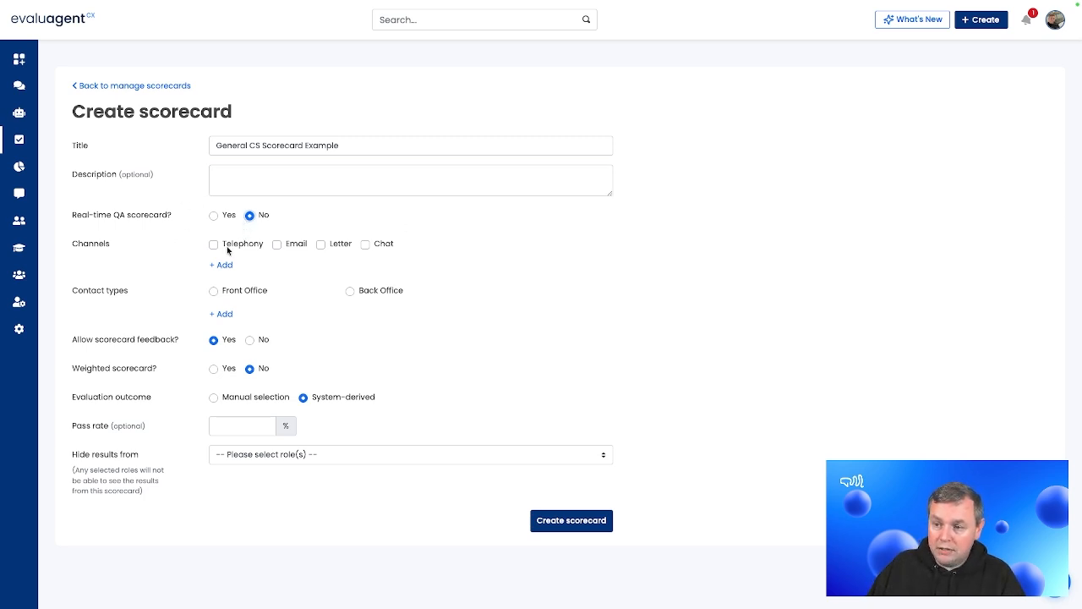
pyautogui.click(213, 244)
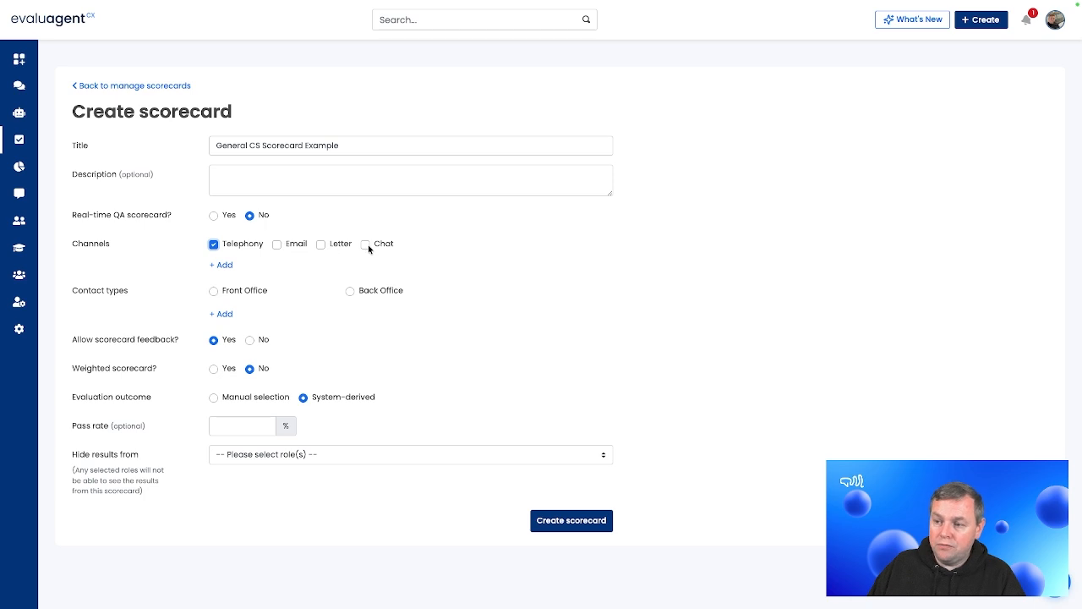
pyautogui.click(321, 245)
pyautogui.click(364, 245)
pyautogui.click(322, 246)
pyautogui.click(293, 245)
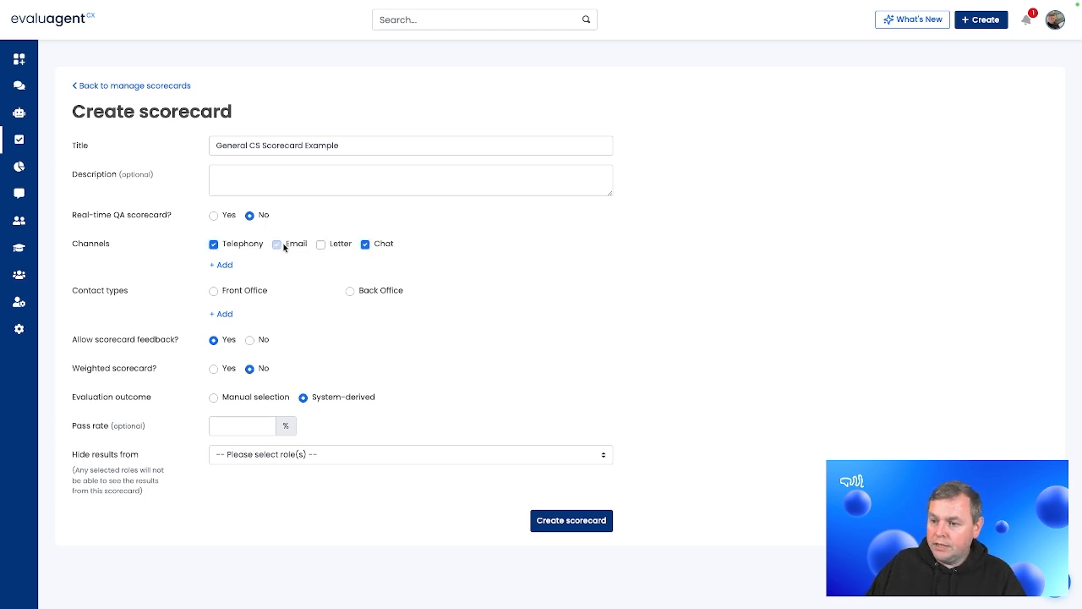
pyautogui.click(213, 340)
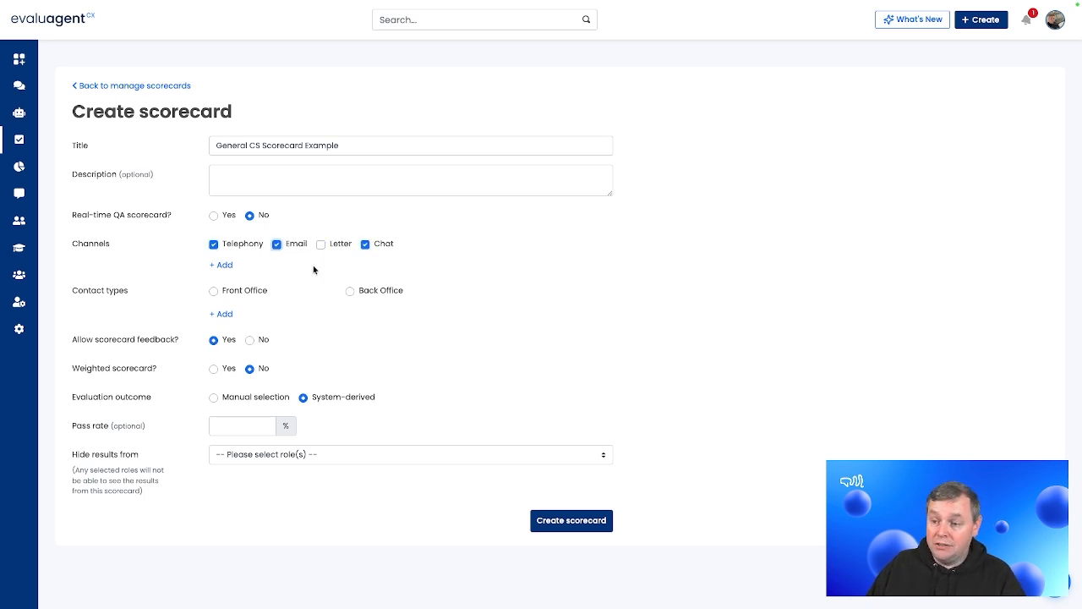
pyautogui.click(215, 290)
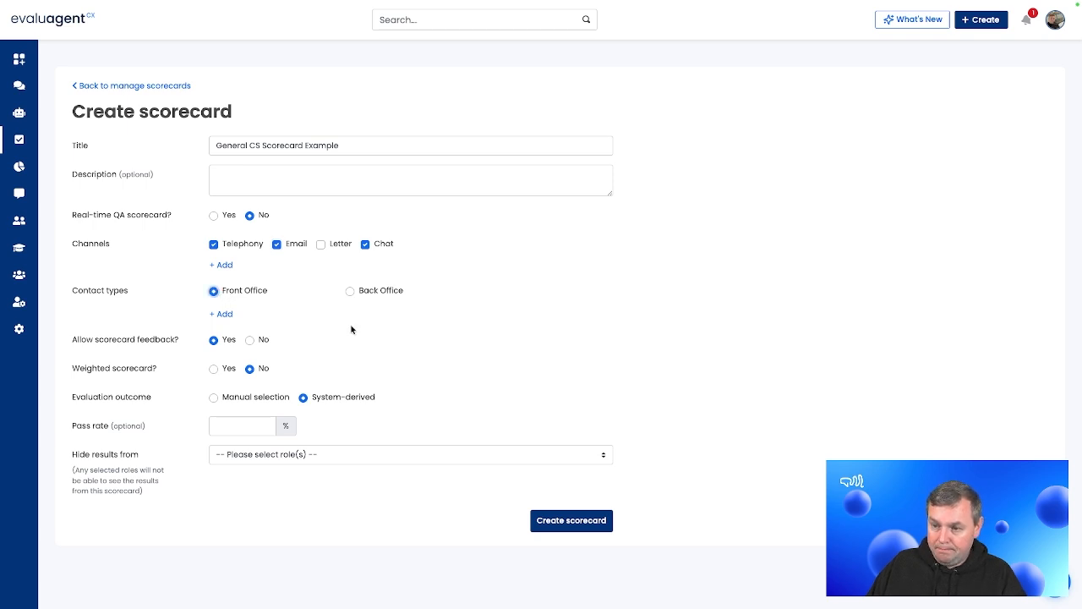
pyautogui.click(222, 266)
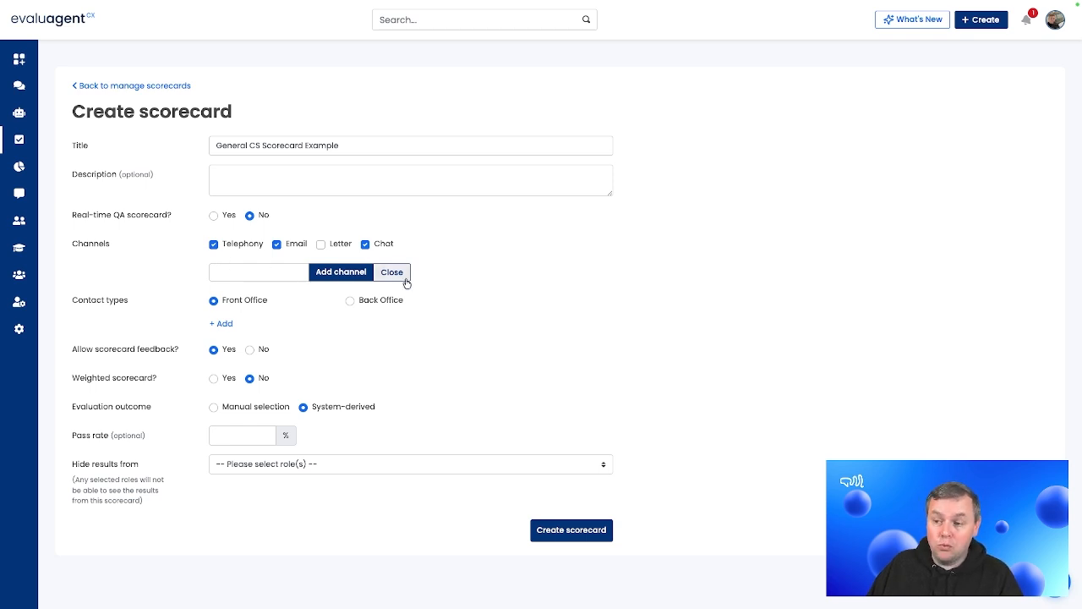
pyautogui.click(405, 281)
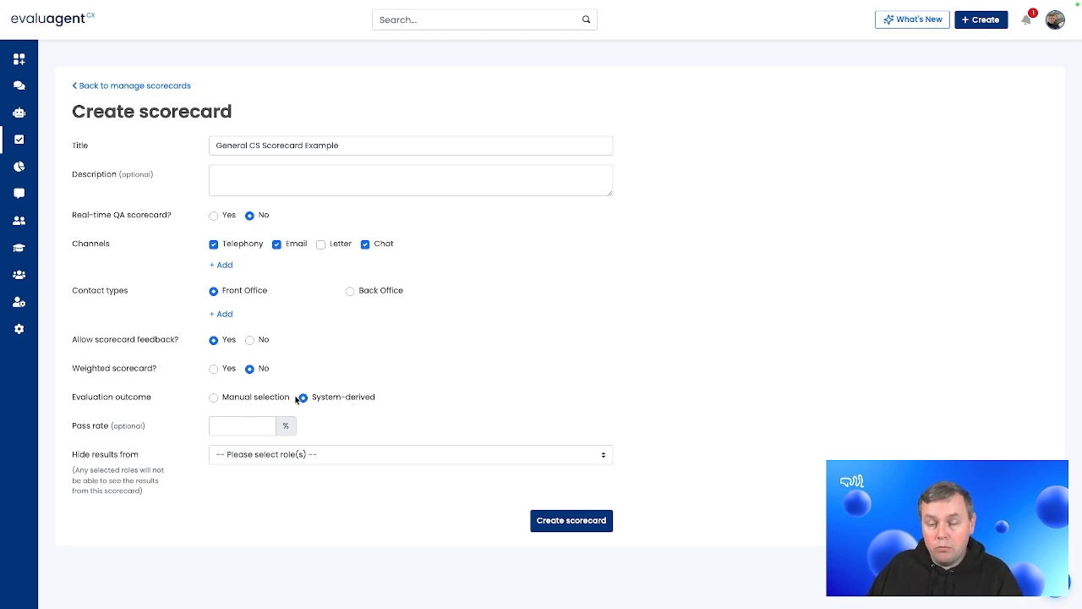
pyautogui.click(242, 425)
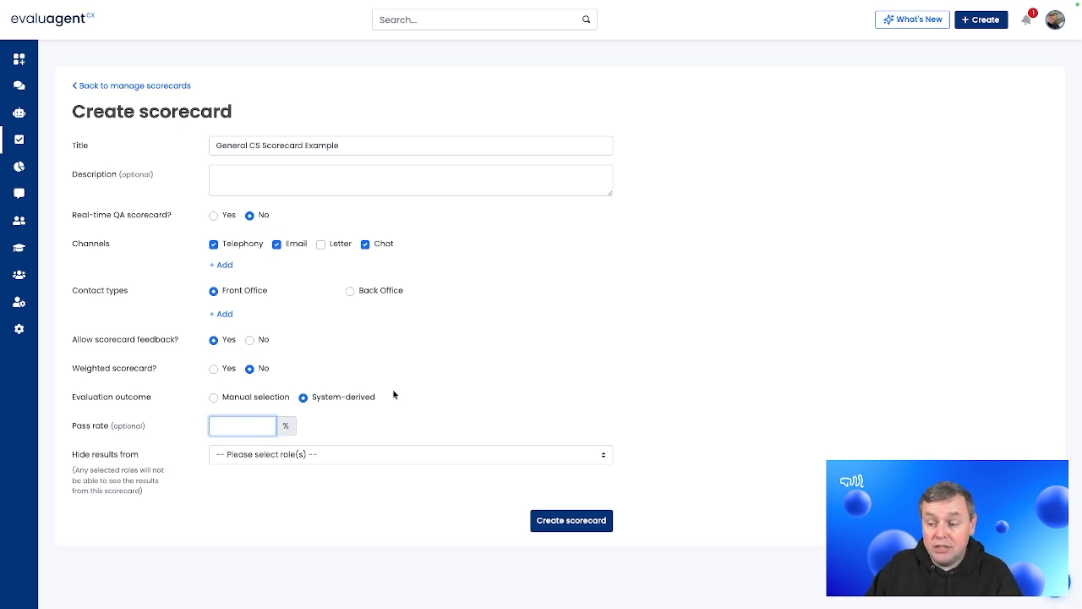
pyautogui.write('90')
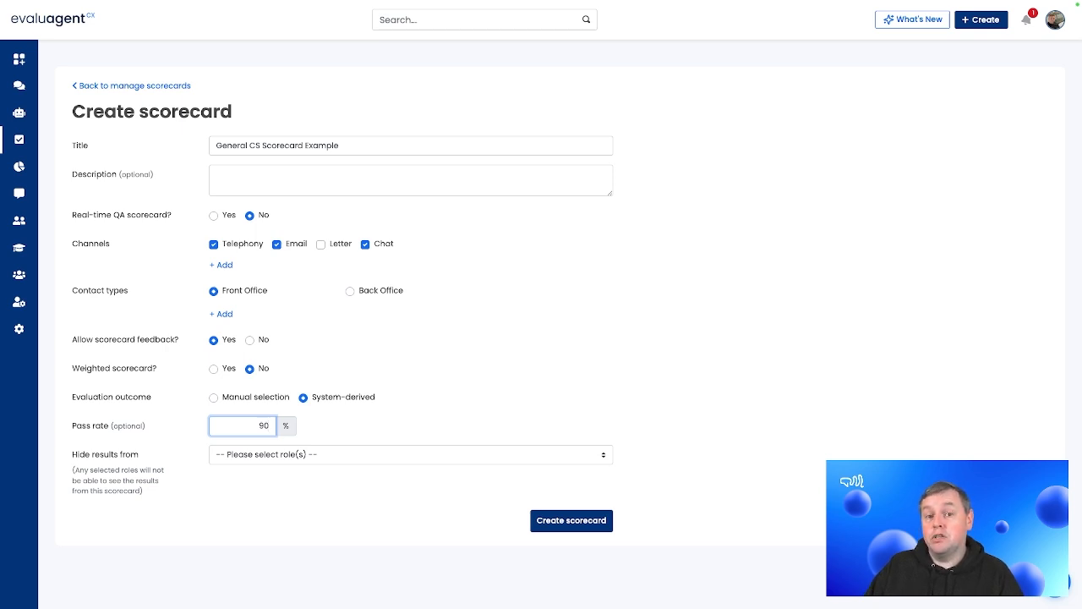
pyautogui.press('BackSpace')
pyautogui.press('BackSpace')
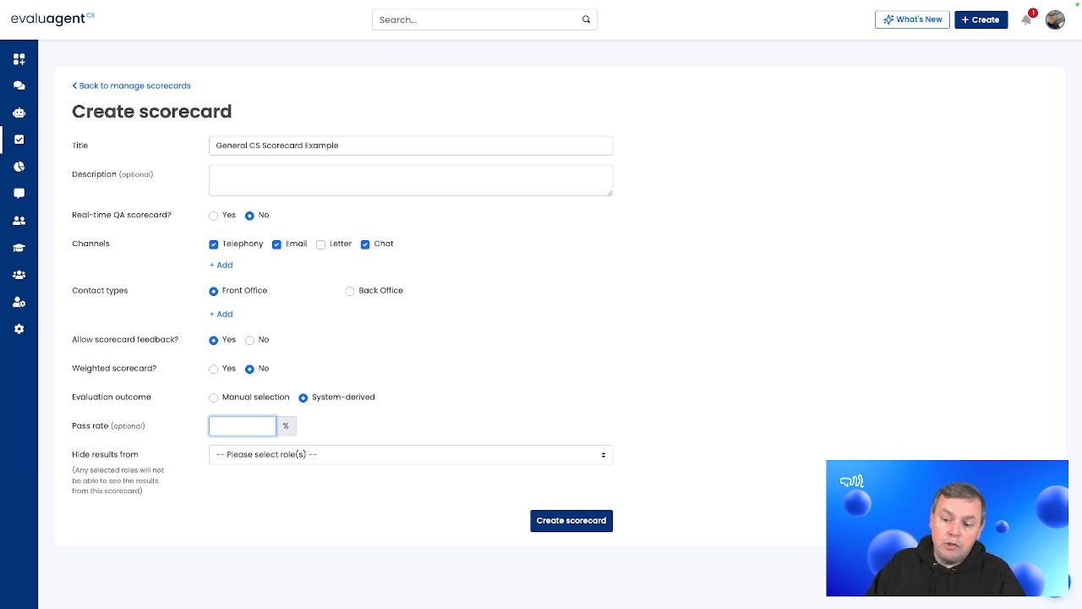
pyautogui.click(366, 420)
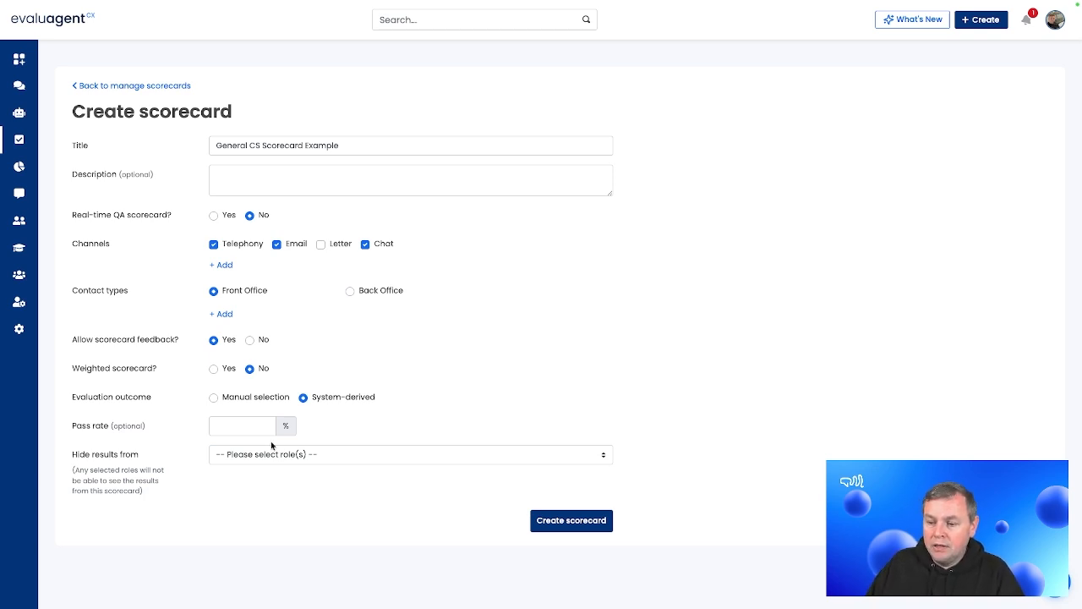
# Set the scorecard's pass rate to 90%.
pyautogui.click(218, 420)
pyautogui.write('90')
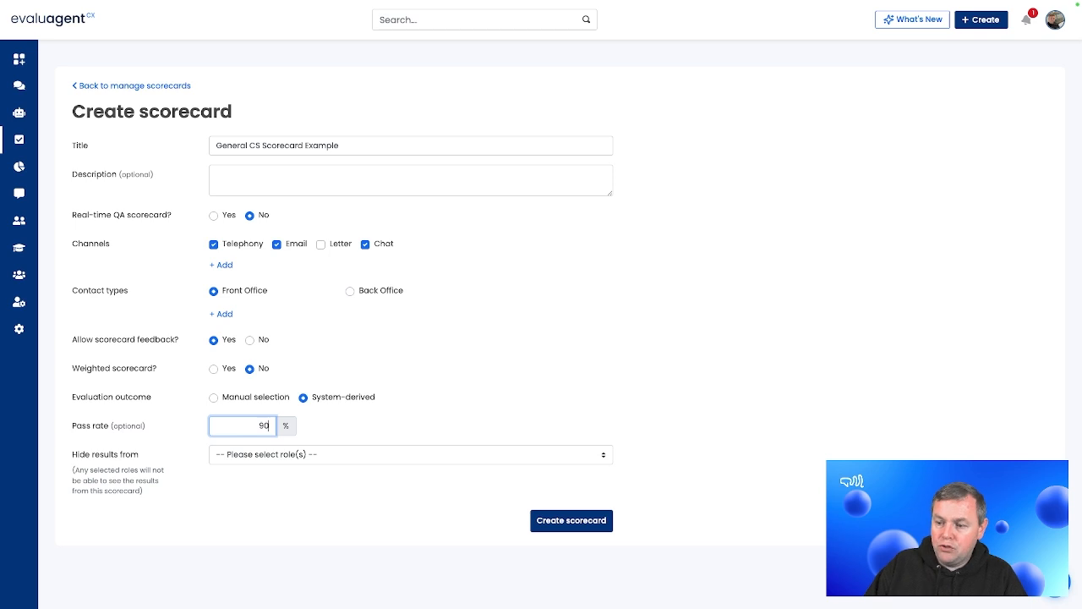
pyautogui.click(428, 395)
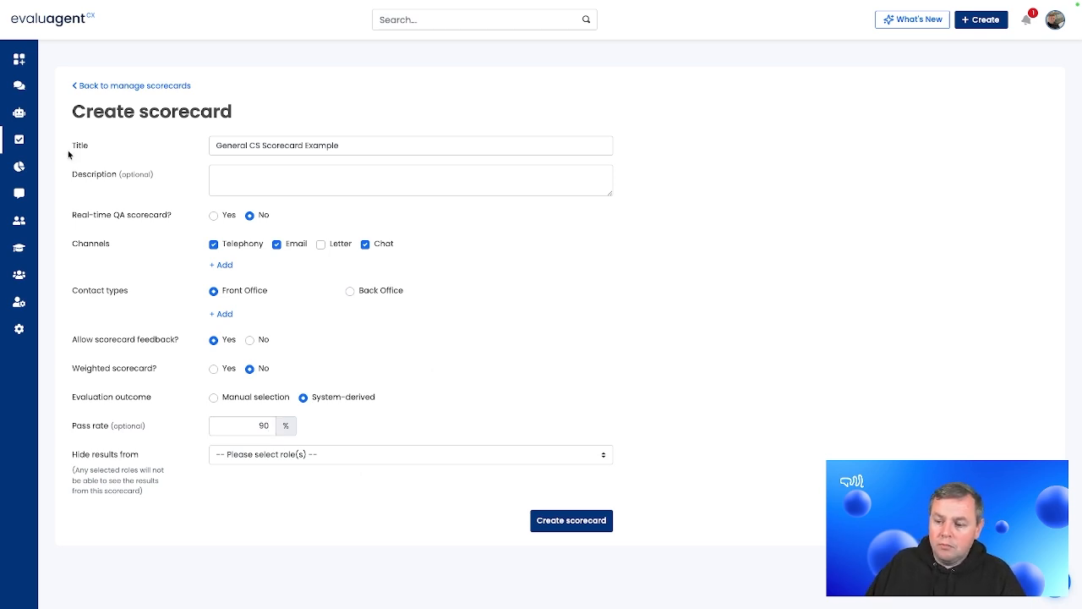
# Look over the available manual evaluation outcomes, and return the evaluation outcome to System-derived.
pyautogui.click(221, 400)
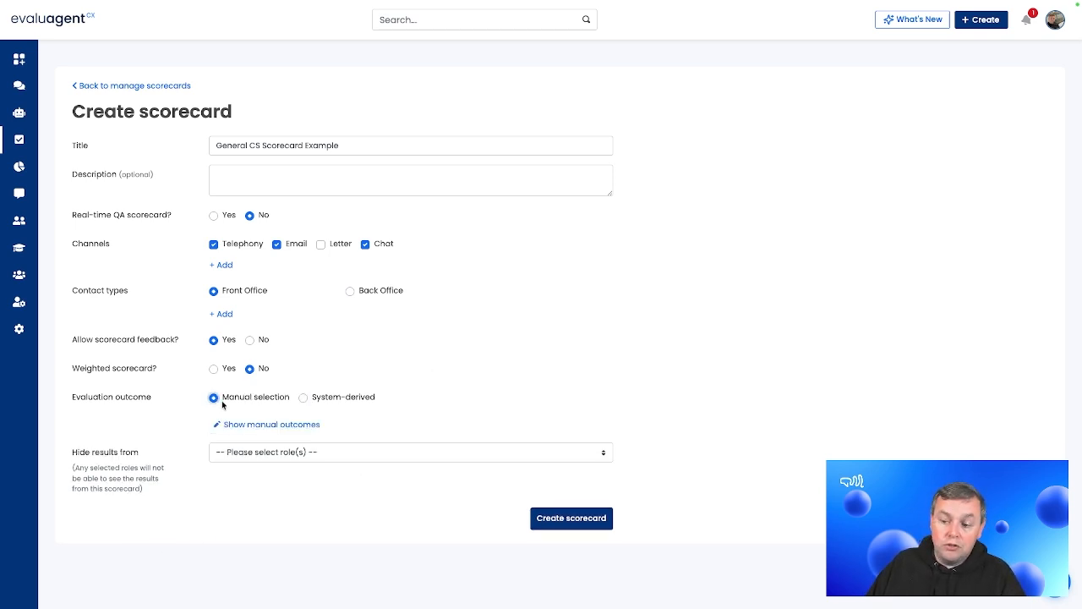
pyautogui.click(257, 426)
pyautogui.scroll(-3, 381, 426)
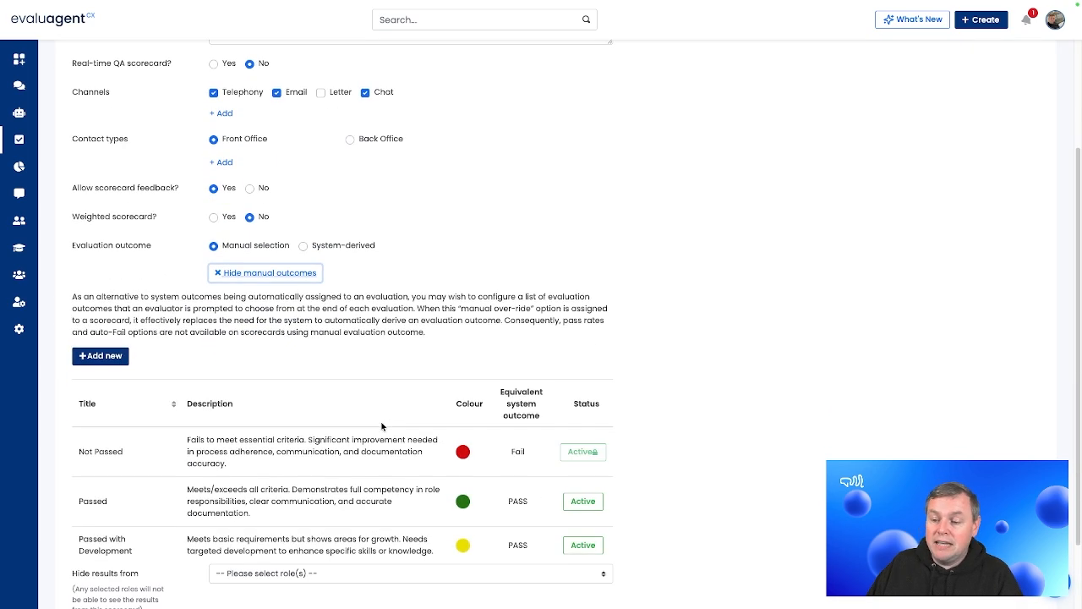
pyautogui.scroll(-1, 381, 426)
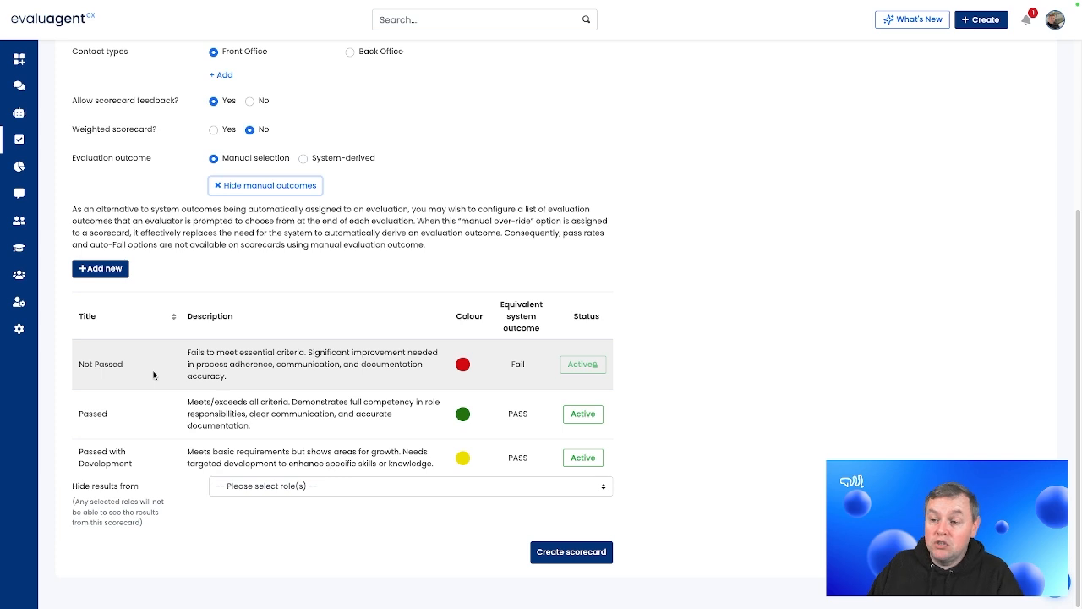
pyautogui.click(158, 259)
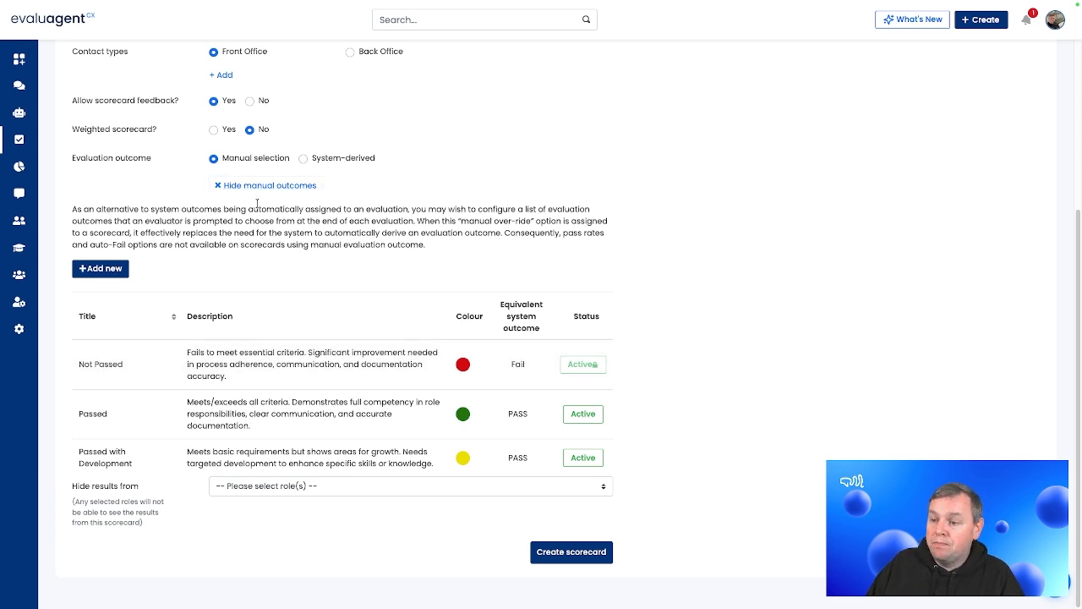
pyautogui.click(314, 159)
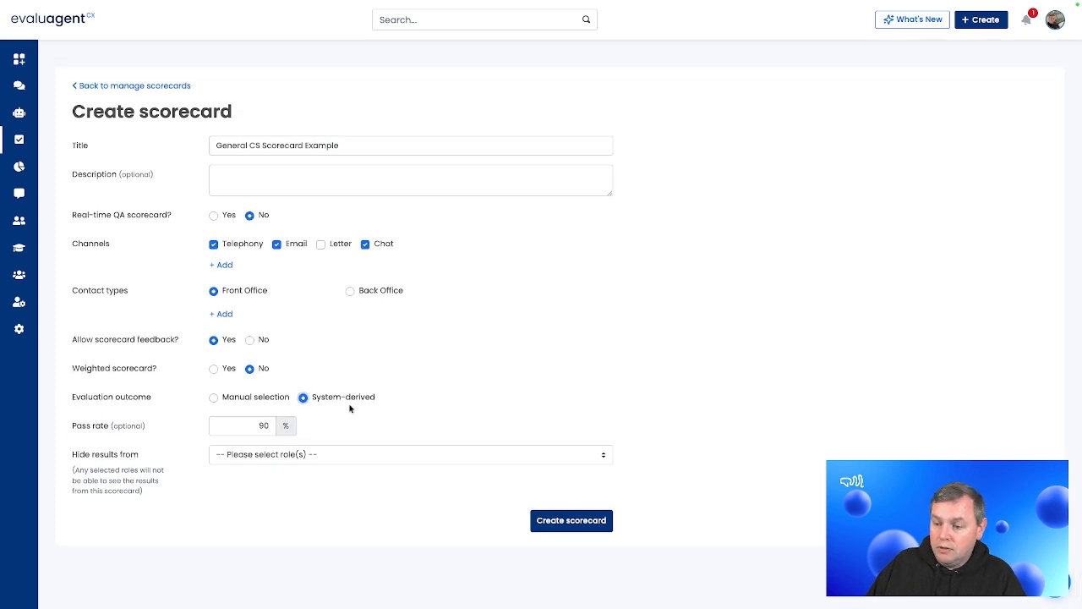
# Check the roles that results can be hidden from, and create the scorecard without selecting any role.
pyautogui.click(264, 454)
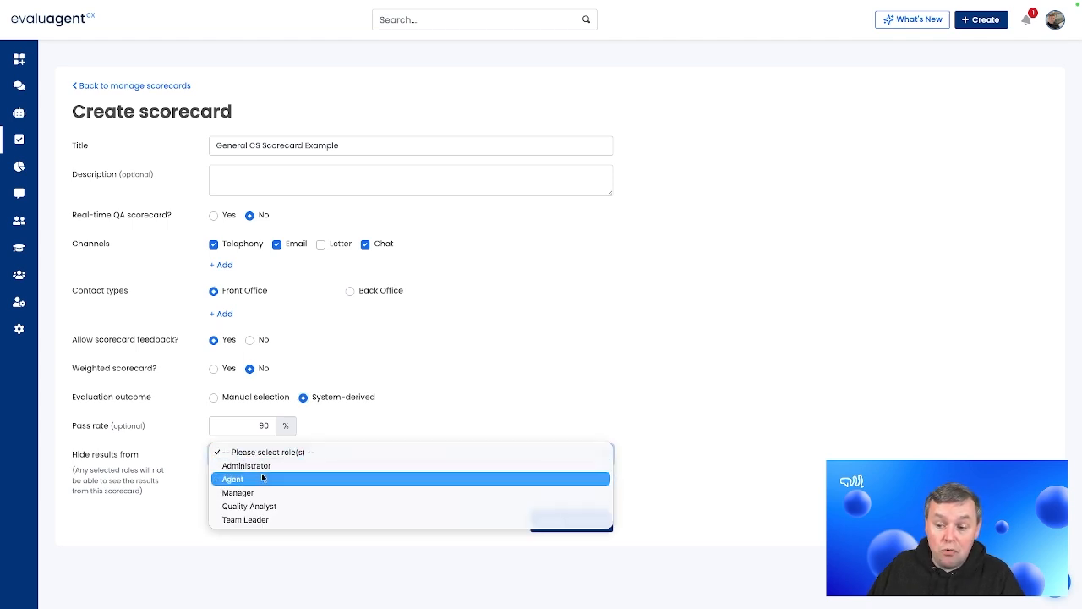
pyautogui.click(290, 479)
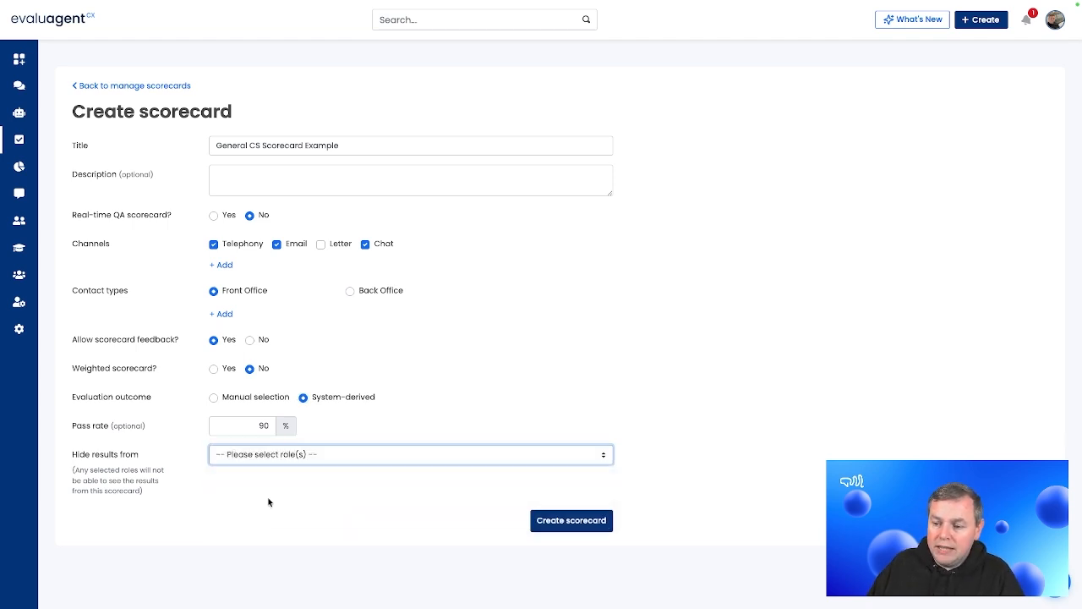
pyautogui.click(589, 524)
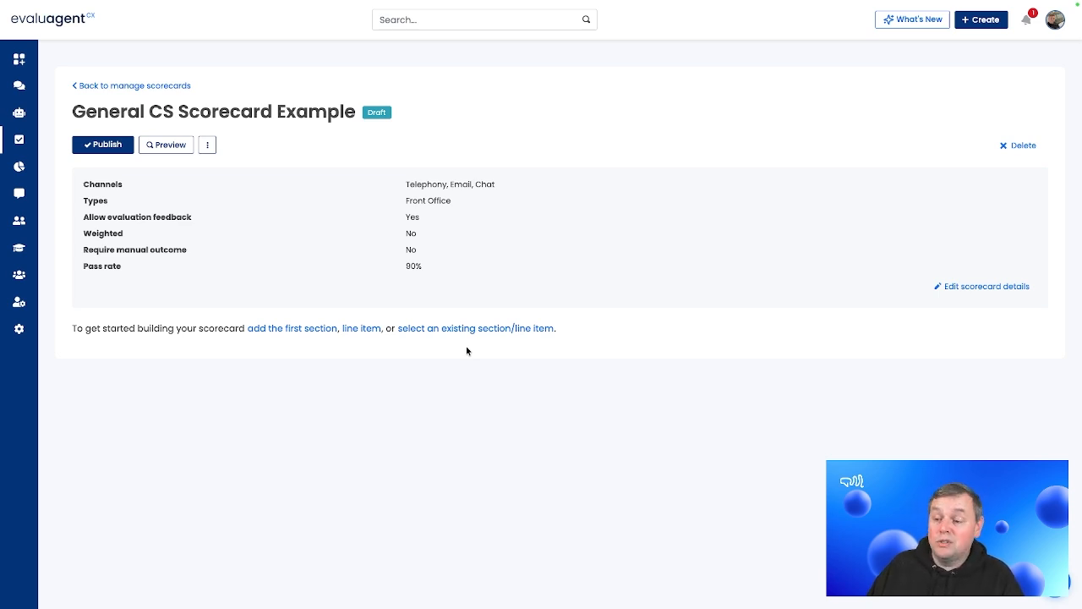
# Start a manual line item on the scorecard titled "Did the agent verify the customer's identity?".
pyautogui.click(361, 330)
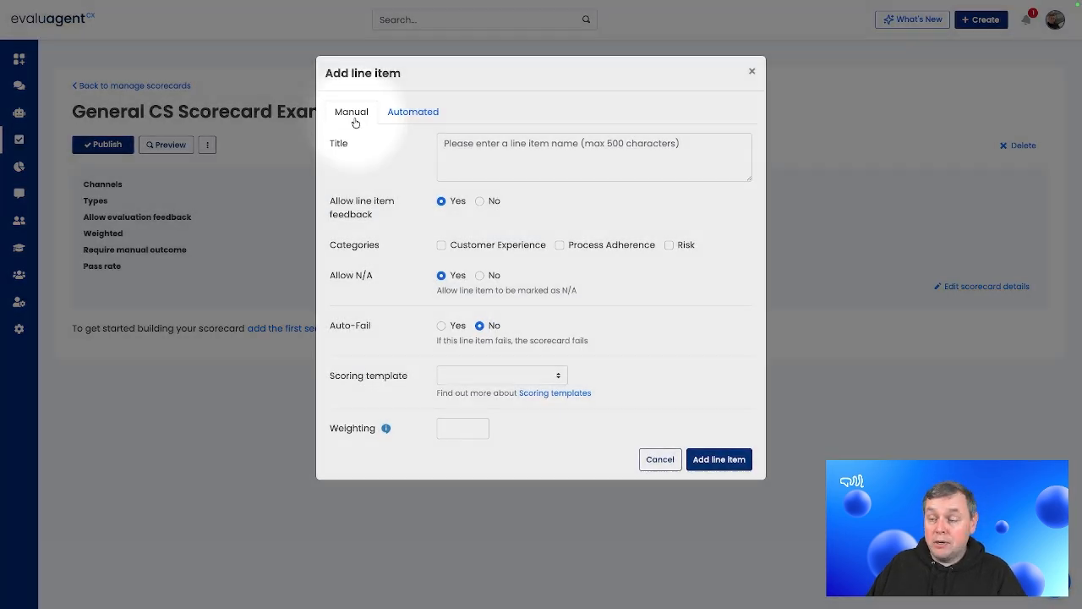
pyautogui.click(480, 149)
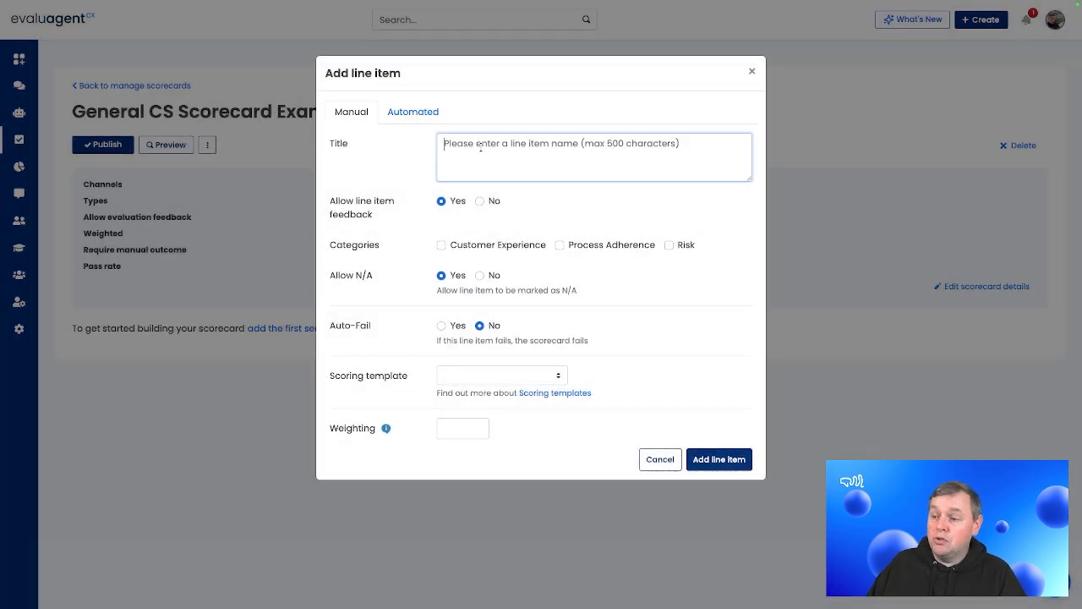
pyautogui.write('Di')
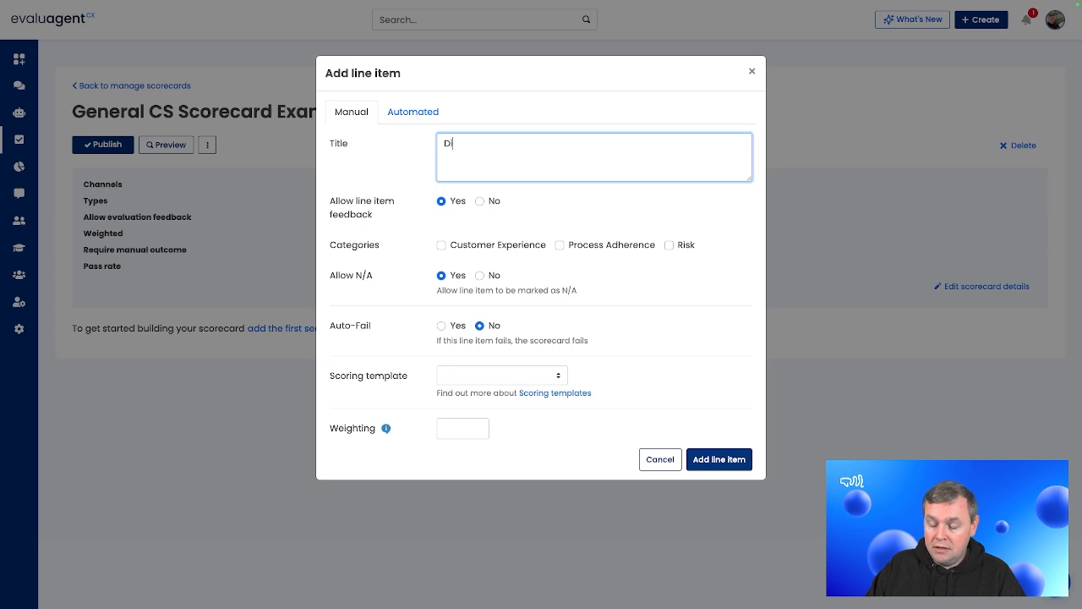
pyautogui.write('d the agent verifiythe')
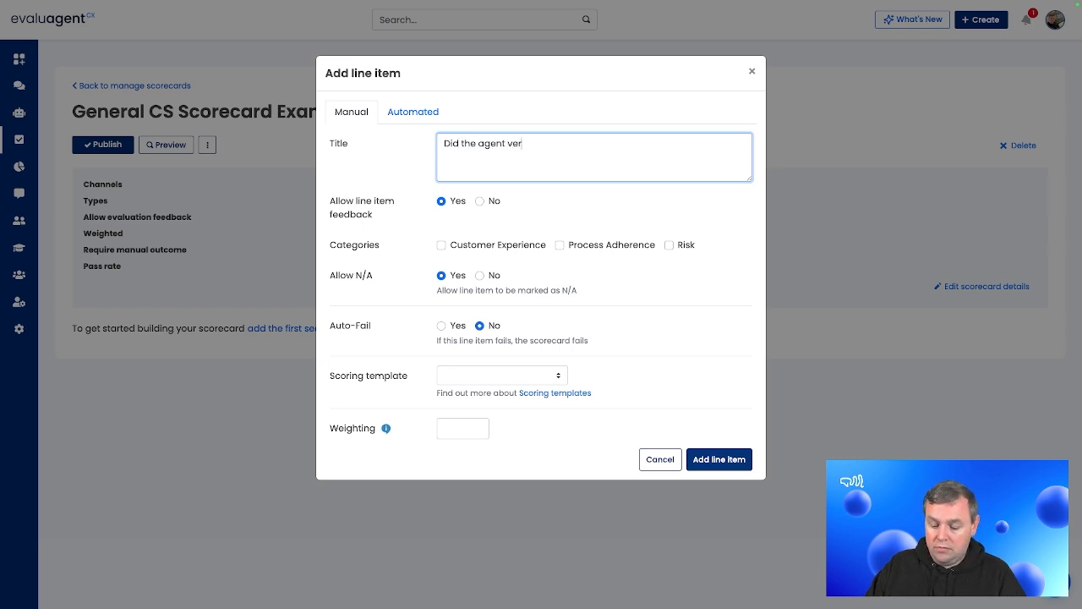
pyautogui.press('BackSpace')
pyautogui.press('BackSpace')
pyautogui.press('BackSpace')
pyautogui.press('BackSpace')
pyautogui.press('BackSpace')
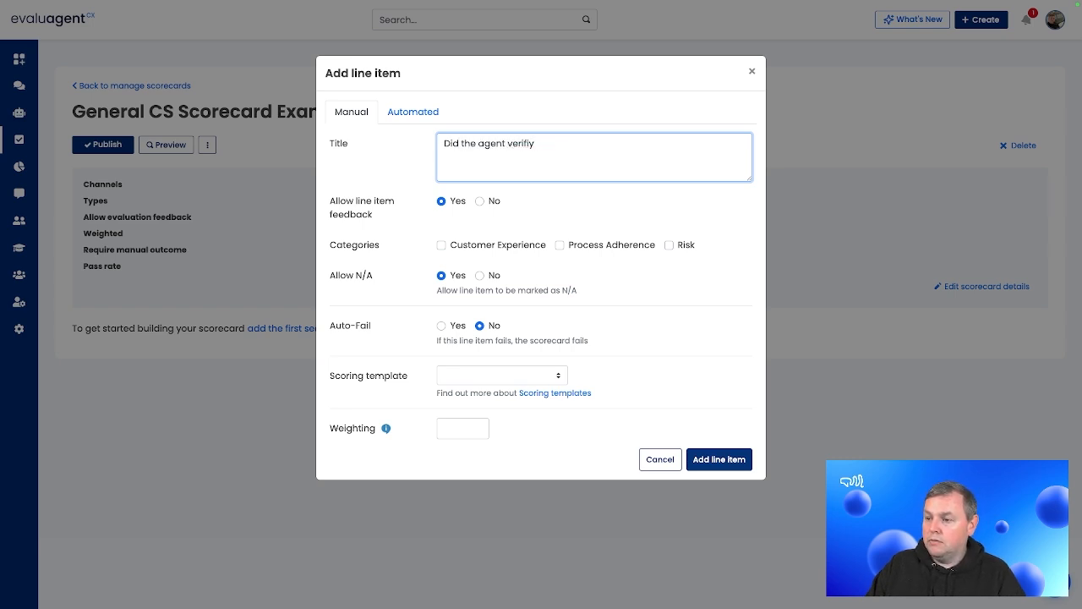
pyautogui.write('y the custome')
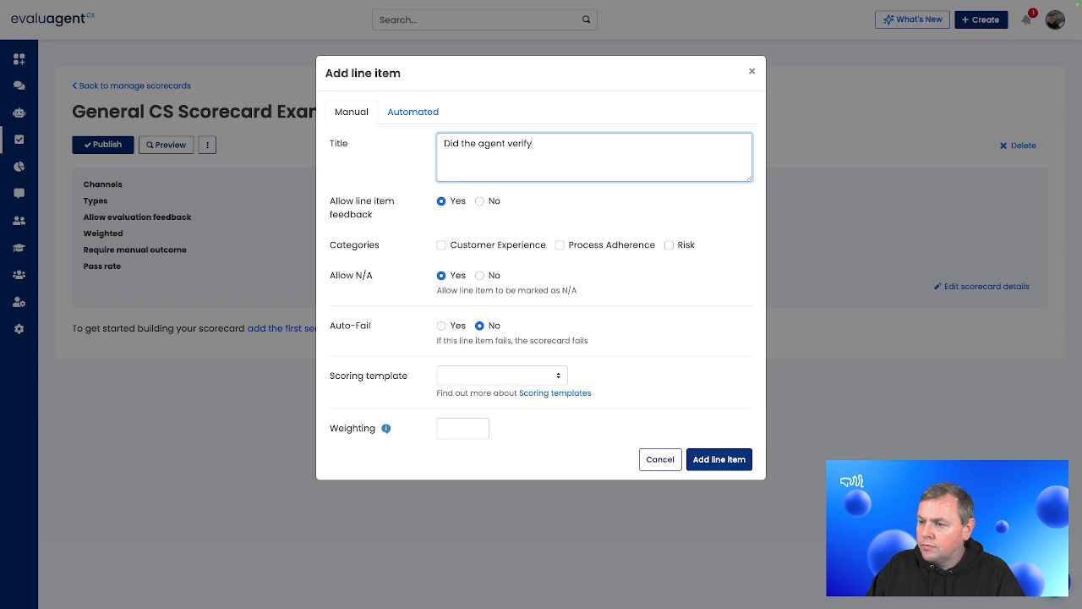
pyautogui.write("r's identity?")
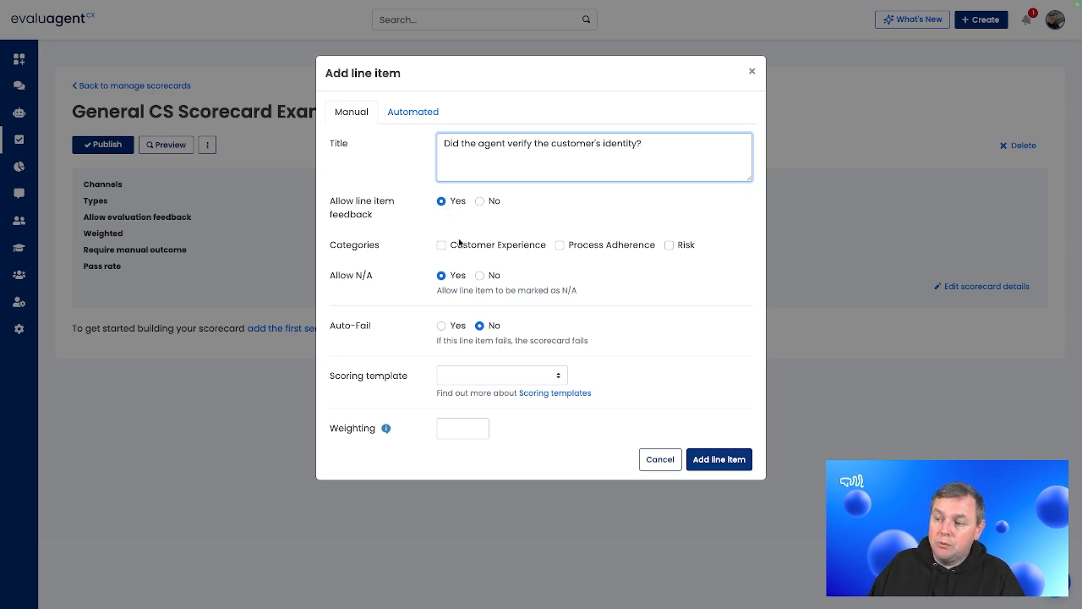
# Put the identity verification line item in the Risk category and enable Auto-Fail for it.
pyautogui.click(671, 246)
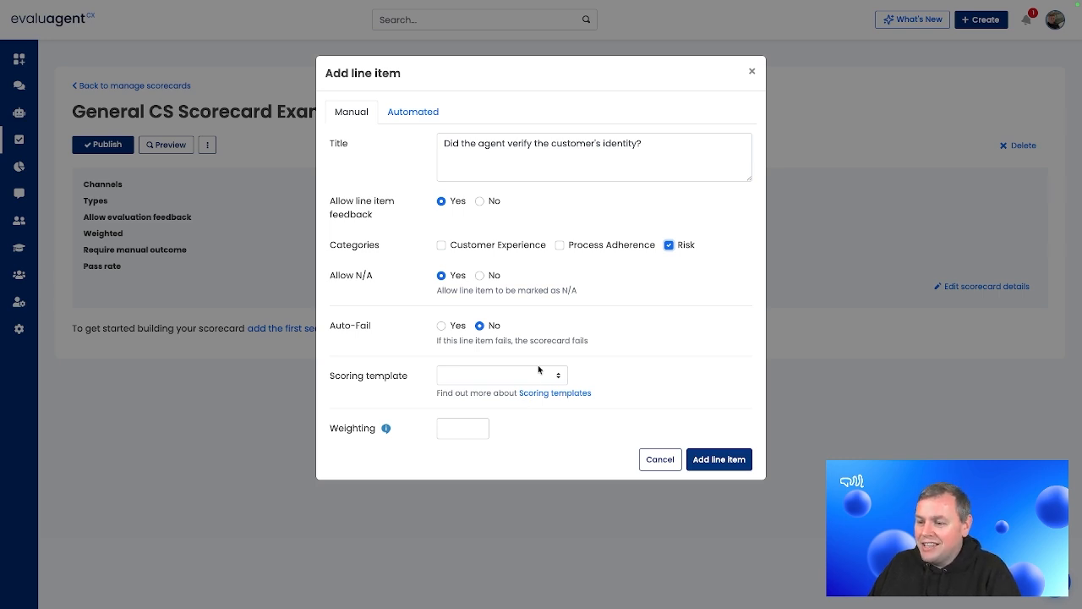
pyautogui.click(441, 326)
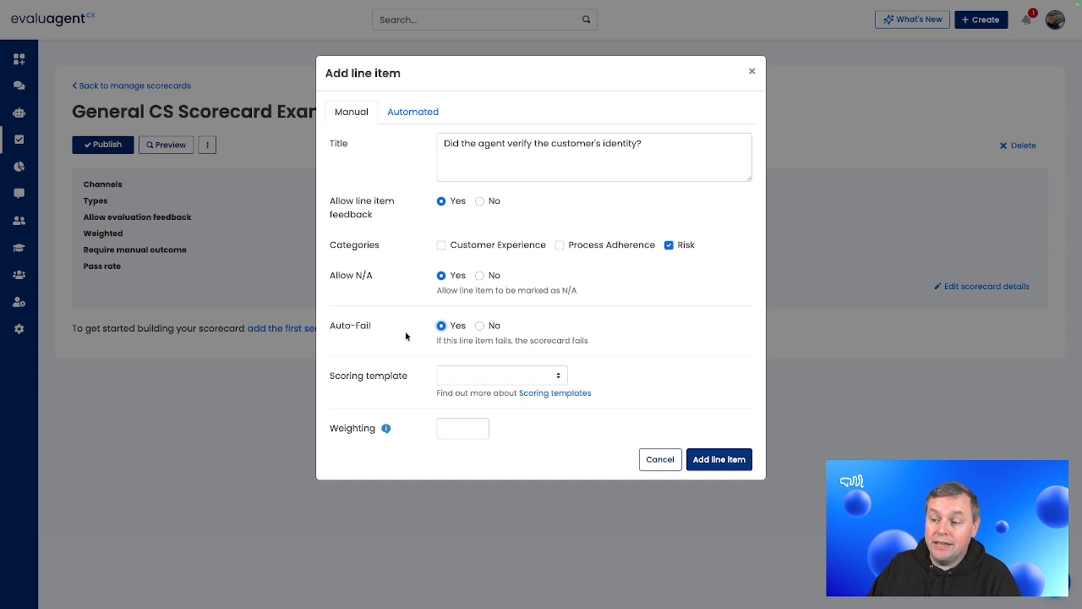
# Try the 3-point scoring template on the identity verification line item and look over its outcomes.
pyautogui.click(522, 379)
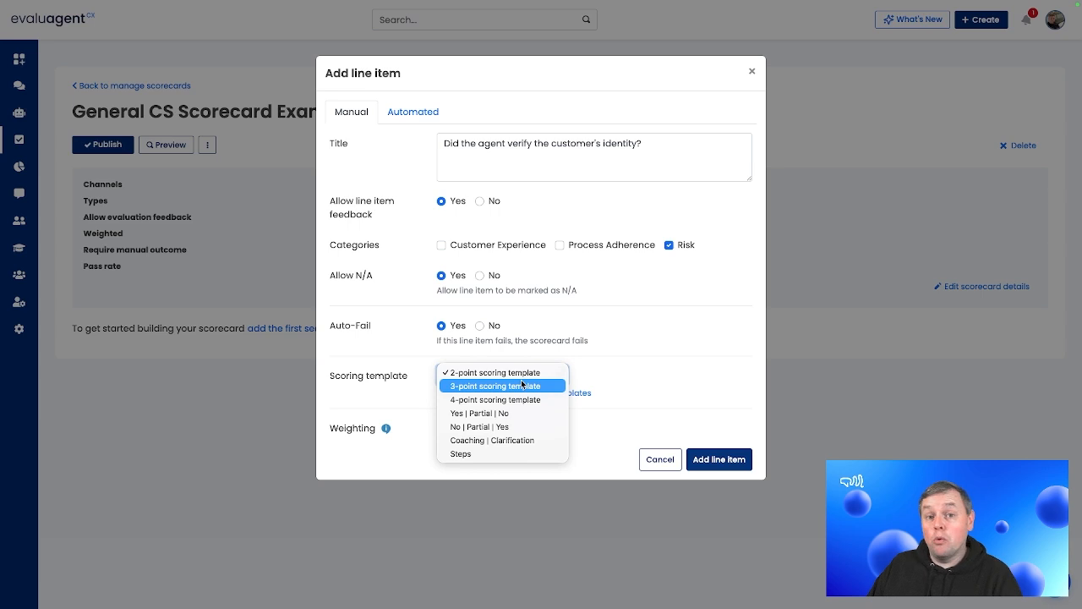
pyautogui.click(521, 385)
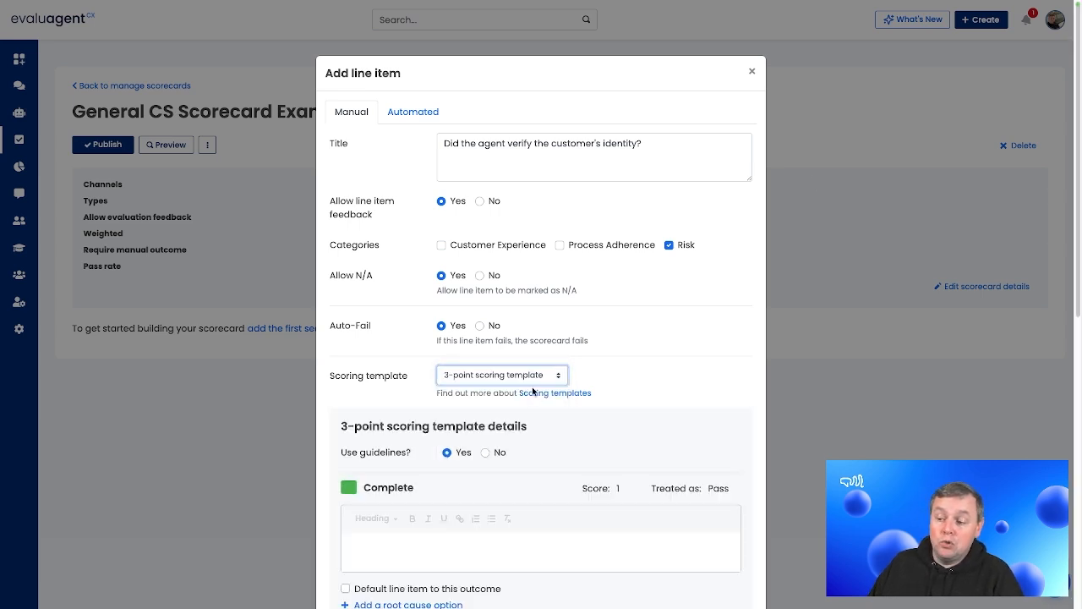
pyautogui.scroll(-2, 705, 277)
pyautogui.scroll(-1, 706, 279)
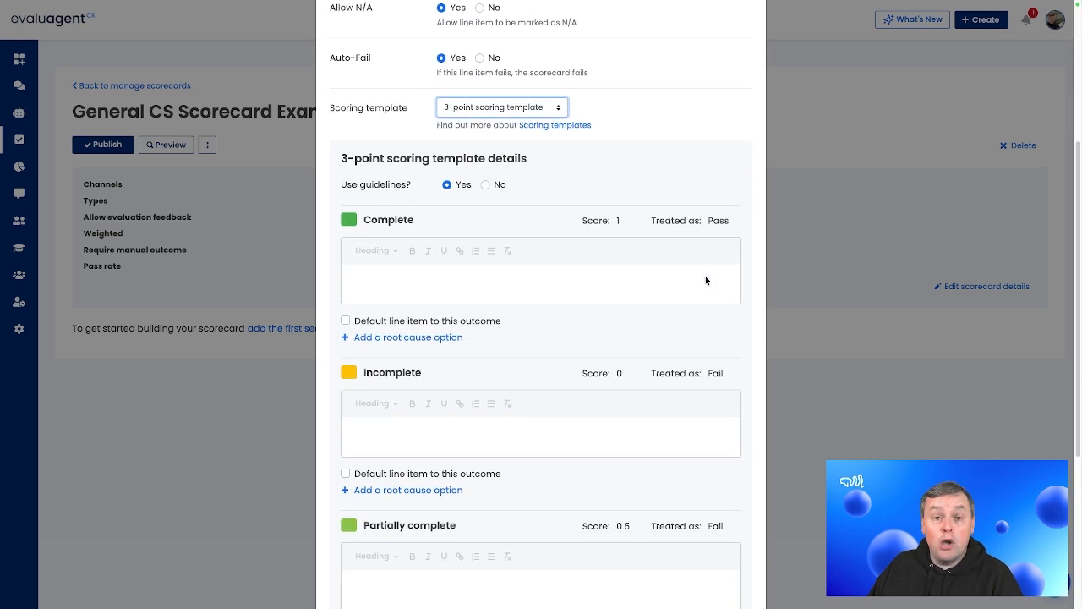
pyautogui.scroll(1, 705, 278)
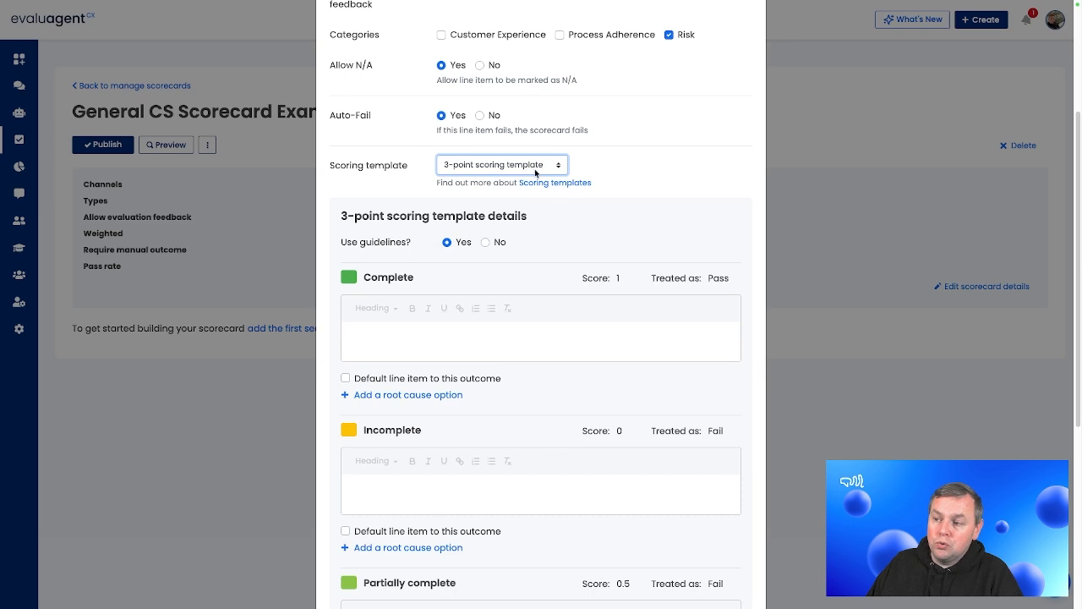
# Try the 2-point scoring template and the Yes | Partial | No template on the line item to compare their outcomes.
pyautogui.click(508, 165)
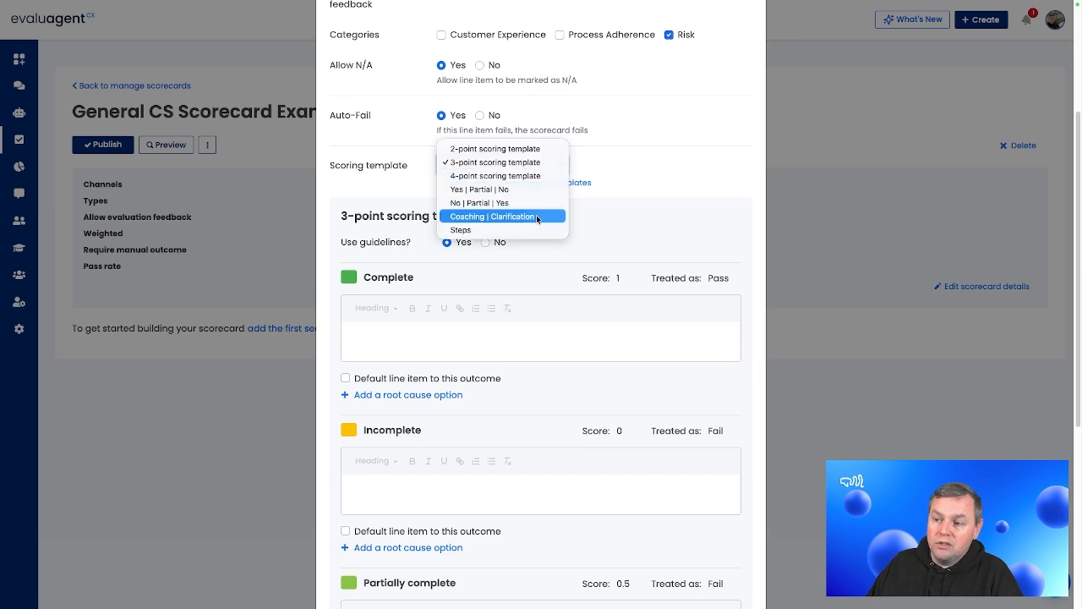
pyautogui.click(495, 148)
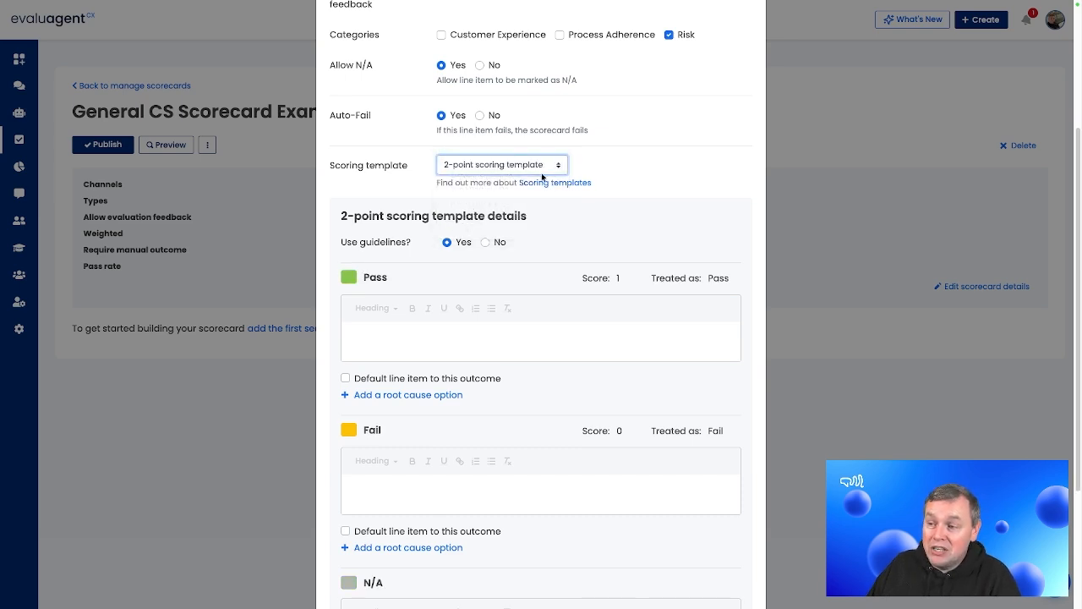
pyautogui.click(501, 165)
pyautogui.click(499, 201)
pyautogui.scroll(-2, 483, 333)
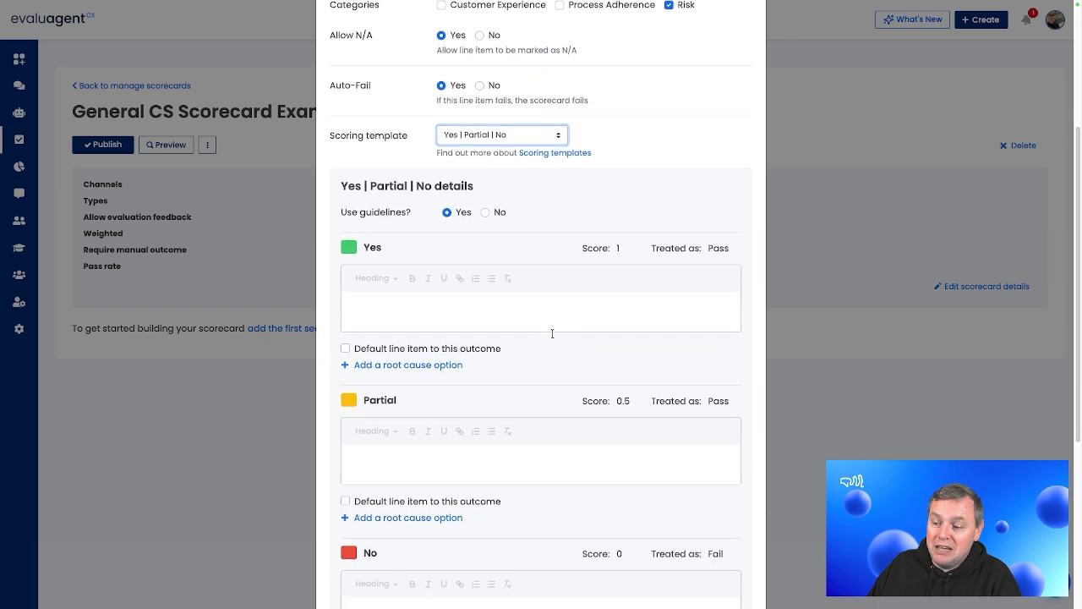
# Set the line item's scoring template to the 2-point scoring template.
pyautogui.scroll(2, 550, 331)
pyautogui.click(483, 142)
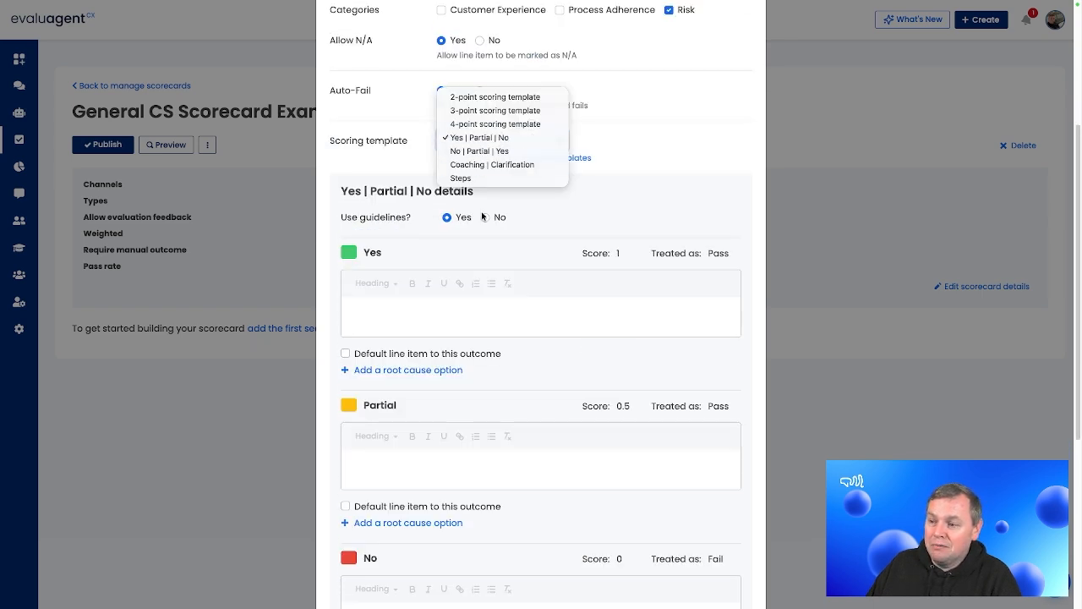
pyautogui.click(496, 98)
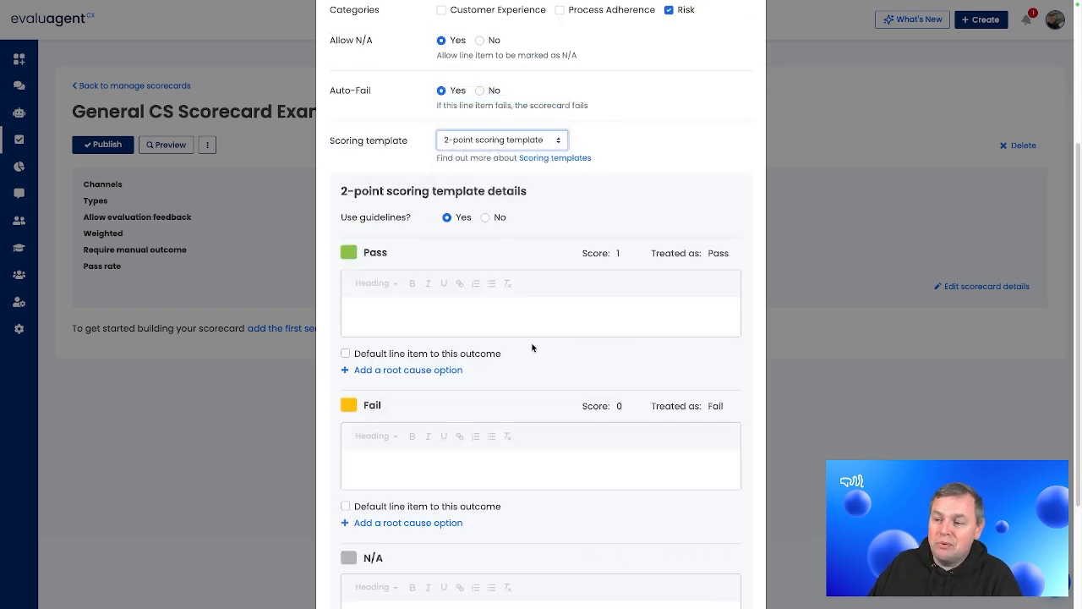
pyautogui.scroll(-1, 572, 247)
pyautogui.scroll(1, 541, 269)
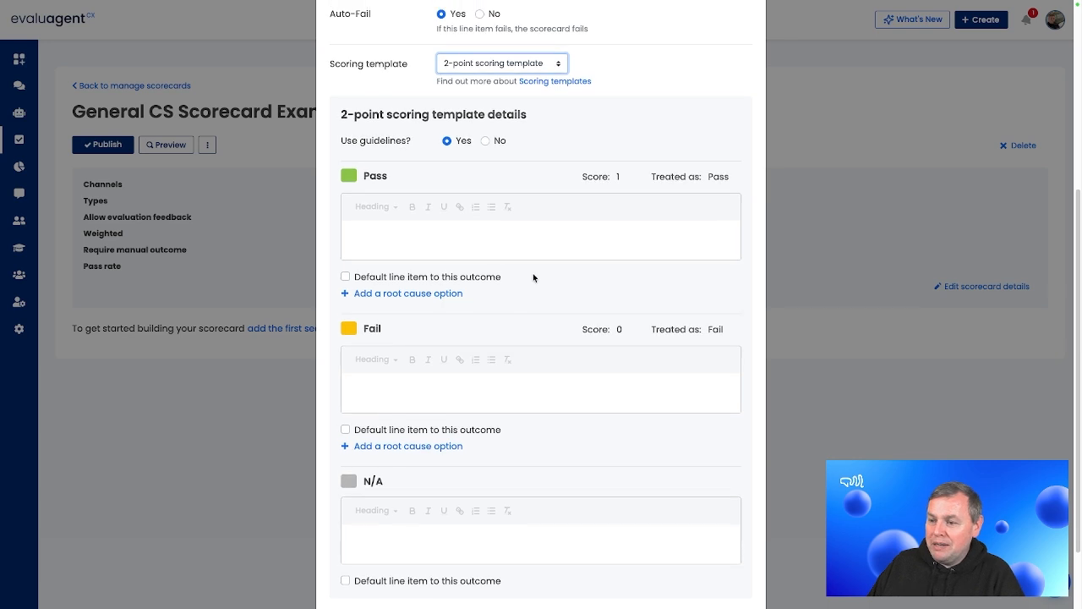
pyautogui.click(464, 239)
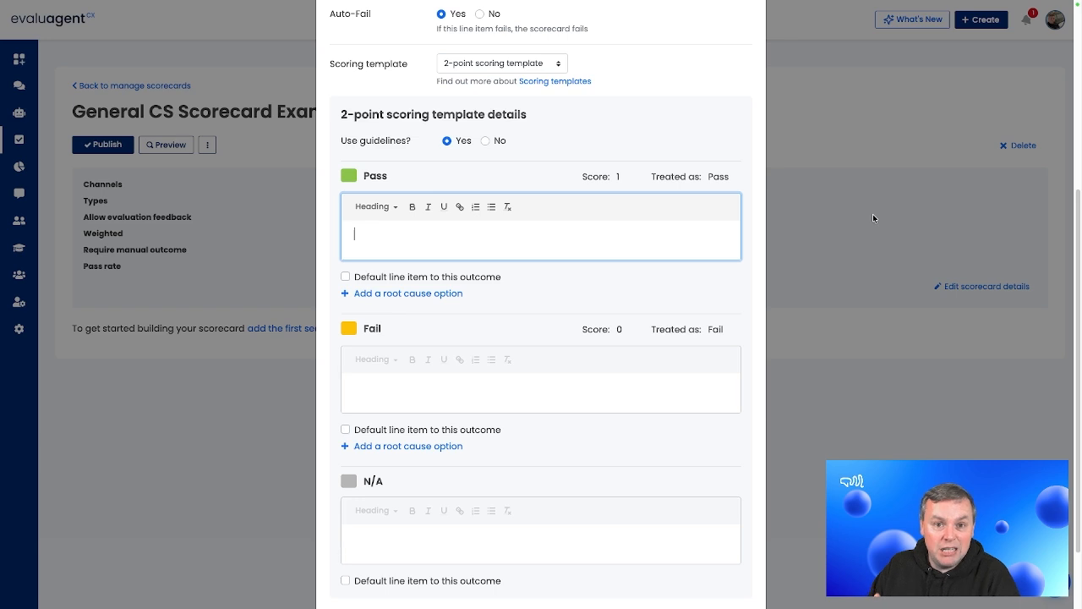
pyautogui.press('ctrl+super+space')
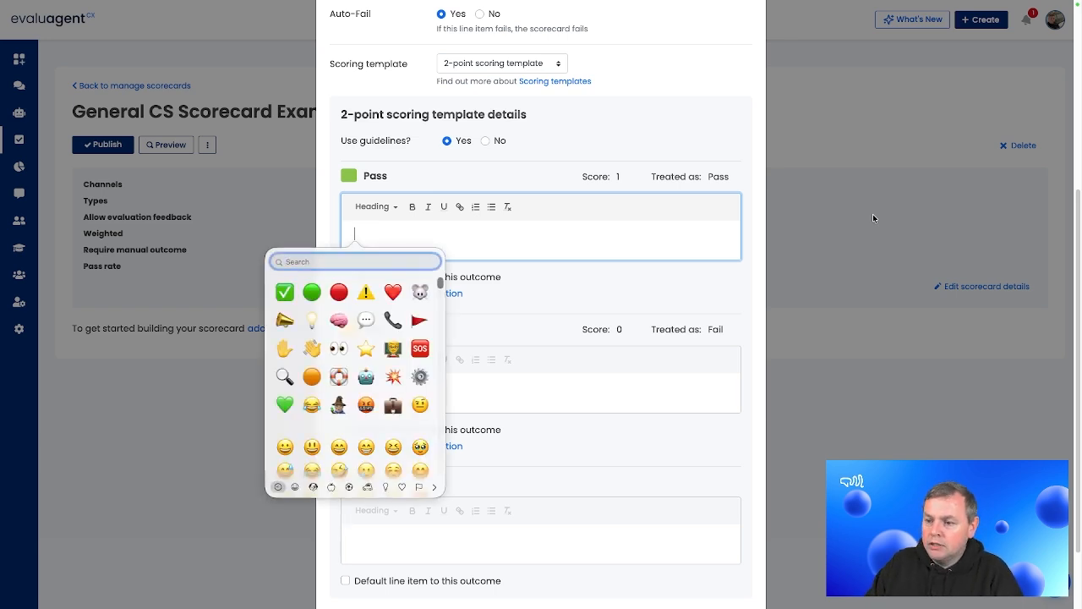
pyautogui.click(519, 252)
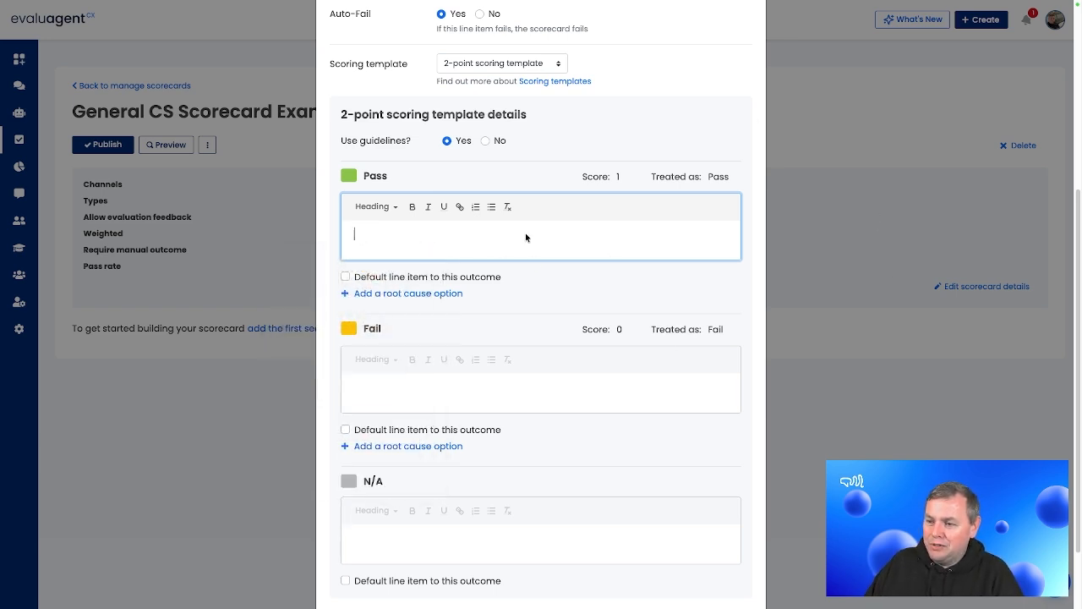
pyautogui.write('The ag')
pyautogui.press('BackSpace')
pyautogui.write('gent faile')
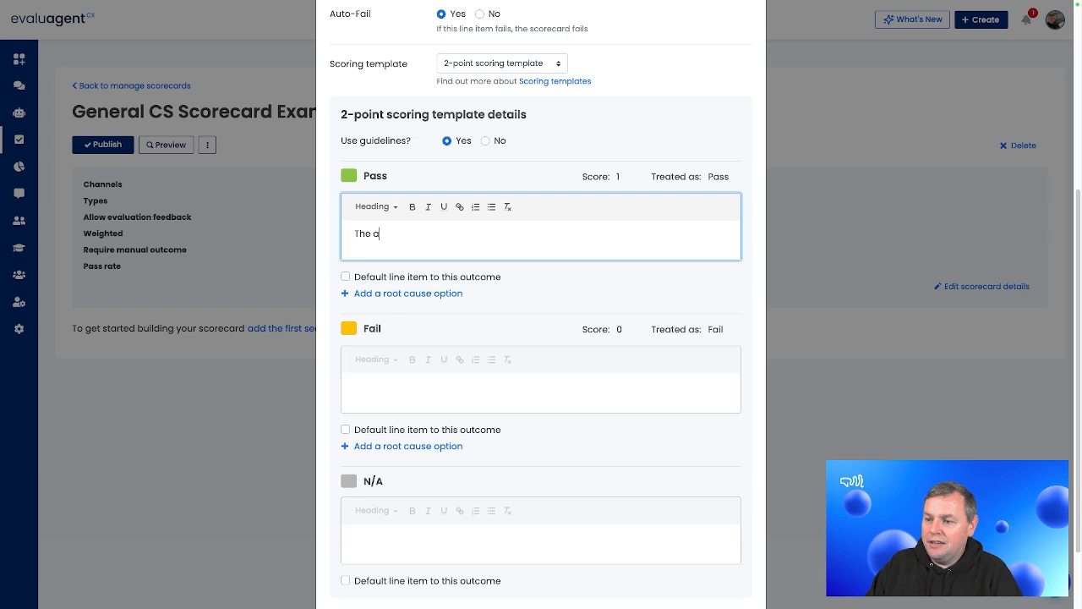
pyautogui.write('d to veri')
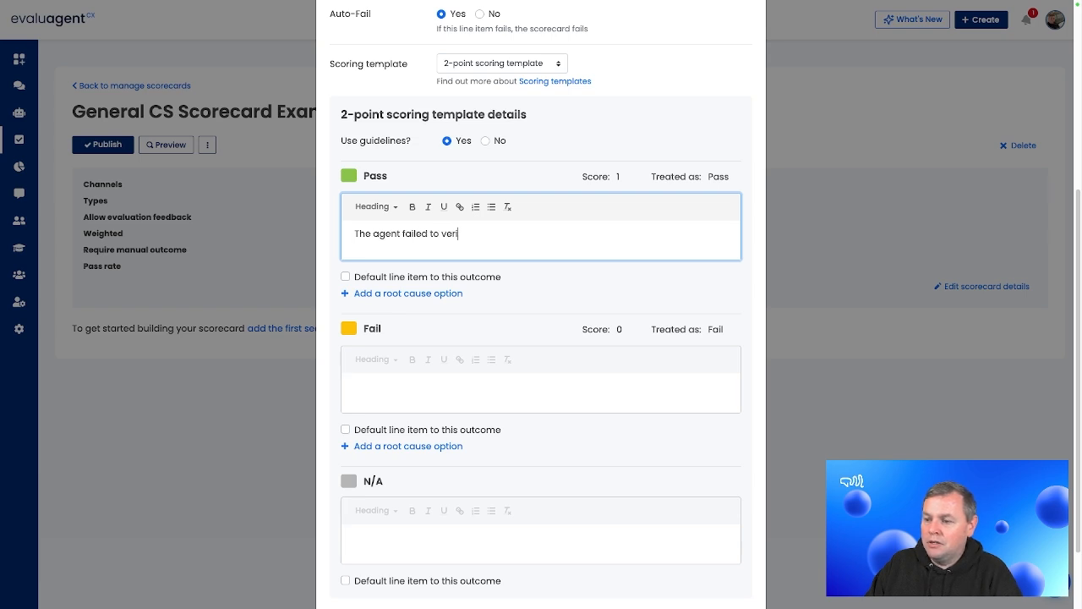
pyautogui.write('fy the customer')
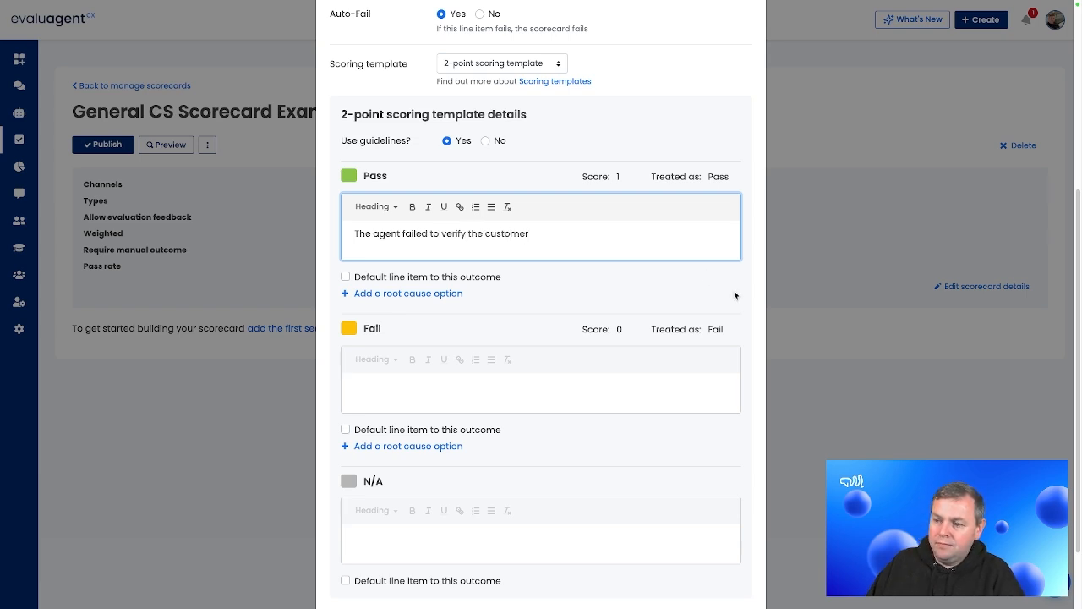
# Replace the Pass outcome's guideline text with "The agent verified the customer".
pyautogui.hotkey('ctrl', 'a')
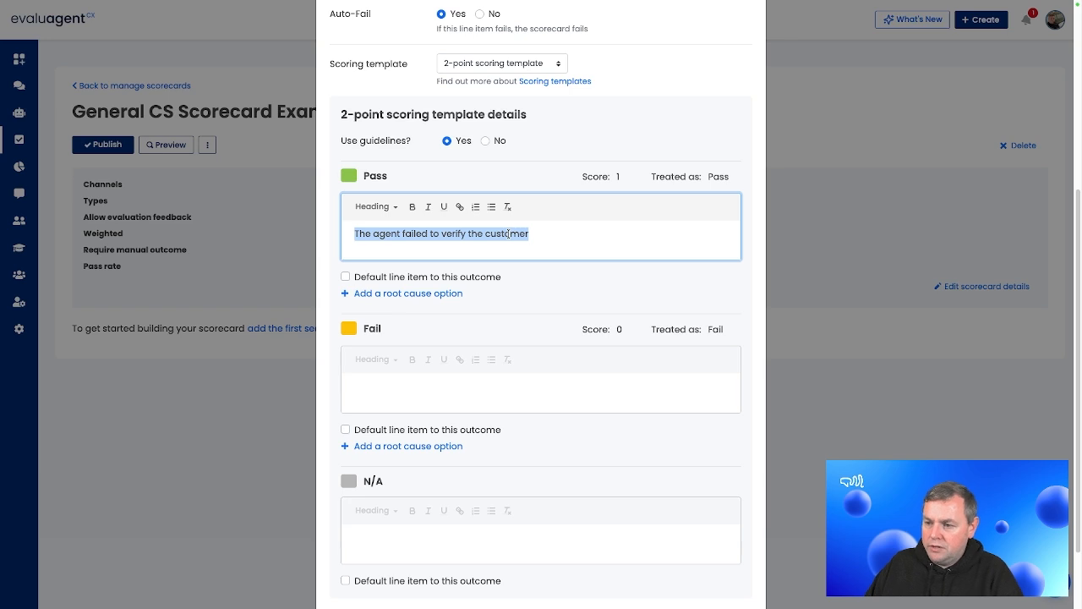
pyautogui.write('The agent ')
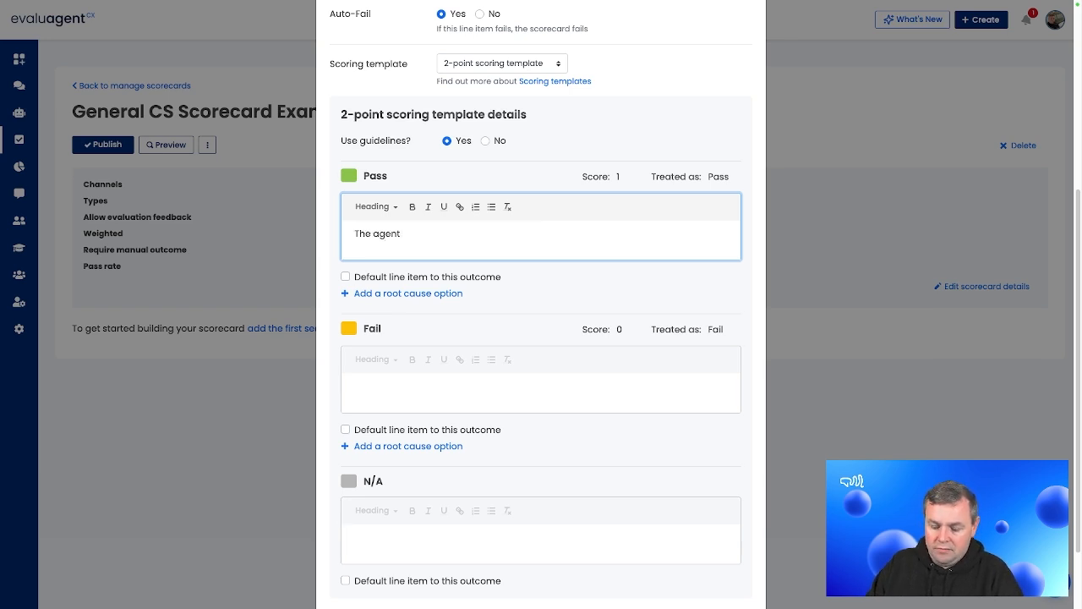
pyautogui.write('verified the')
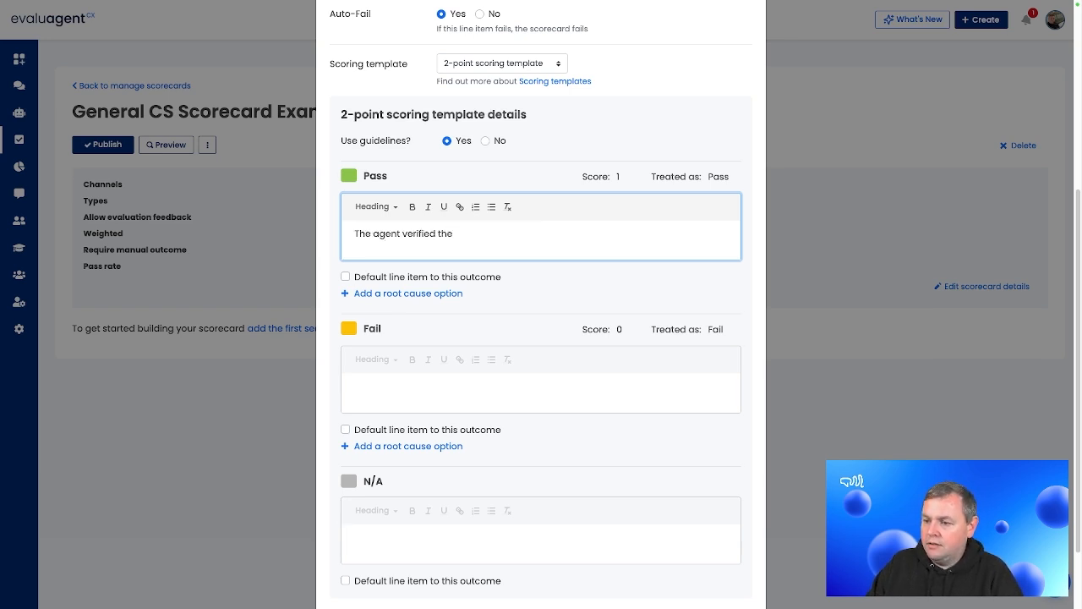
pyautogui.write(' customer')
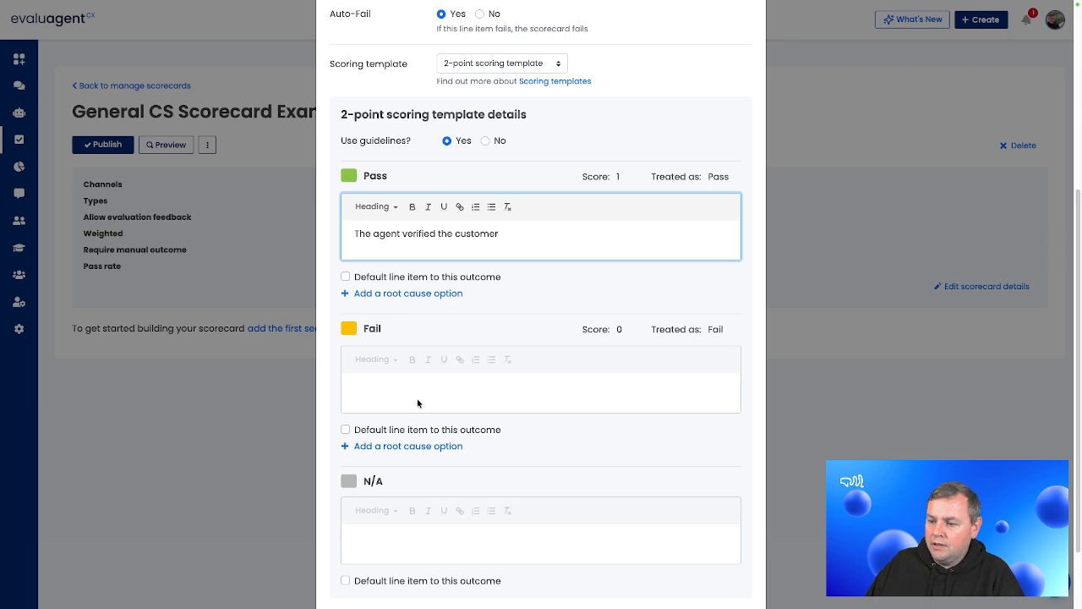
# Enter "The agent failed to verify the customer" as the guideline for the Fail outcome.
pyautogui.click(414, 393)
pyautogui.write('The agent failed to verify the customer')
pyautogui.scroll(-3, 520, 373)
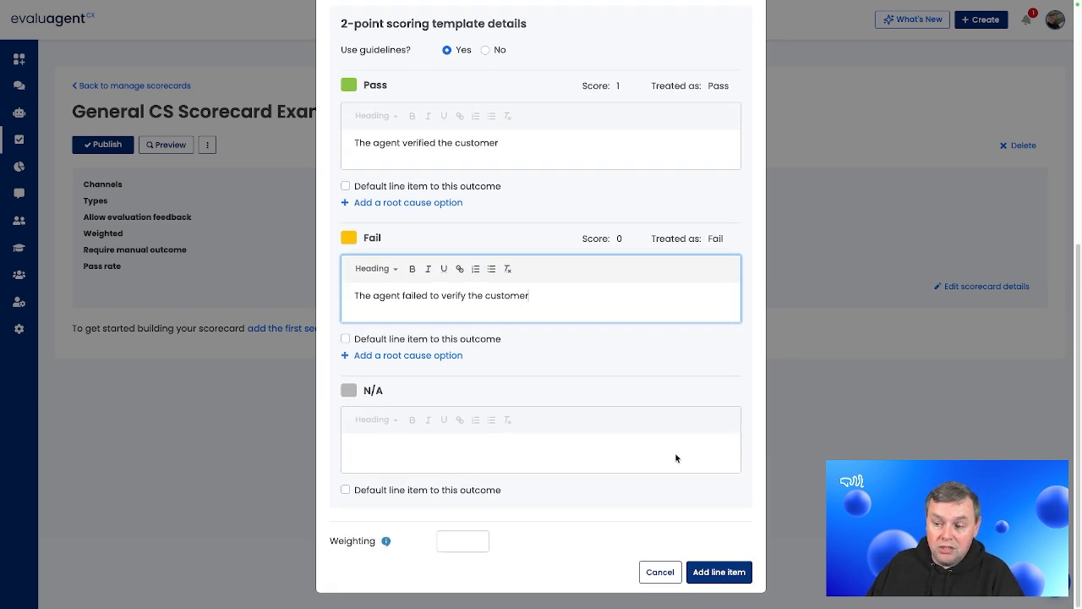
# Disallow N/A for the identity verification line item and add it to the scorecard without a weighting.
pyautogui.scroll(5, 452, 470)
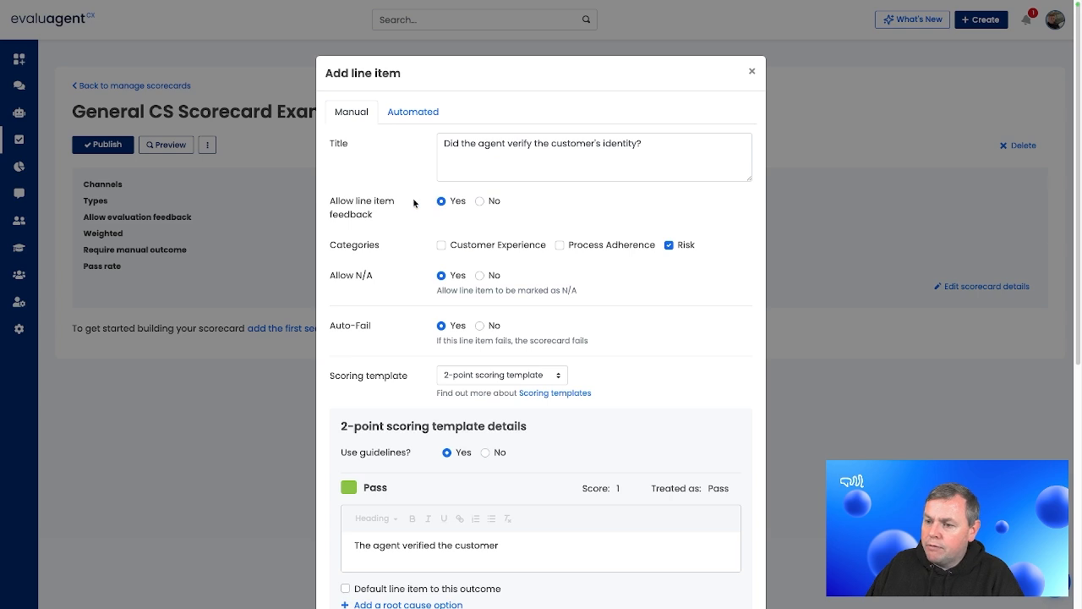
pyautogui.click(480, 277)
pyautogui.scroll(-3, 547, 317)
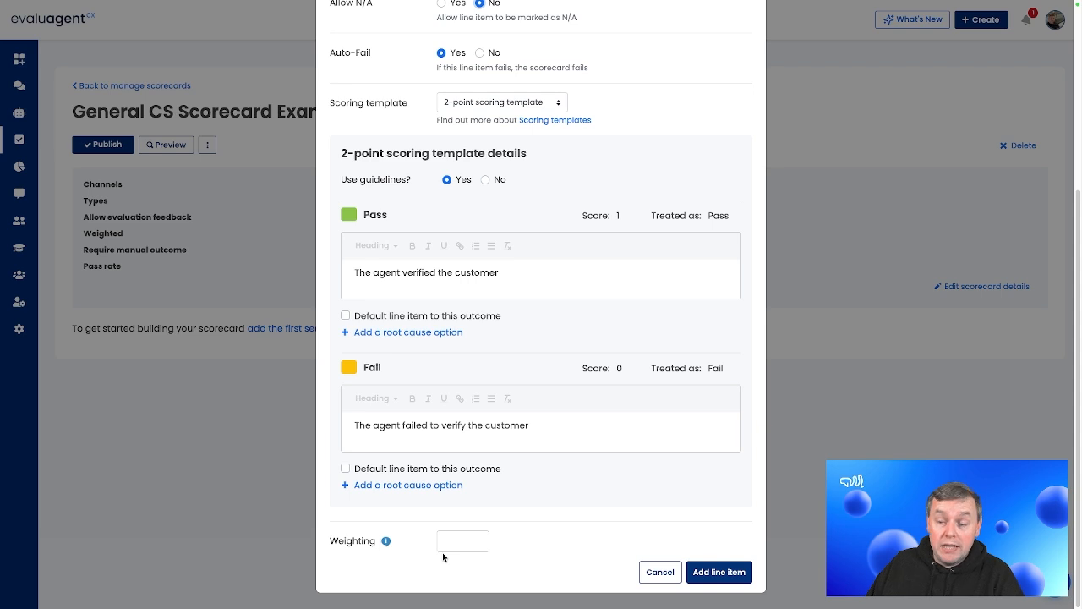
pyautogui.moveTo(503, 531); pyautogui.dragTo(460, 541)
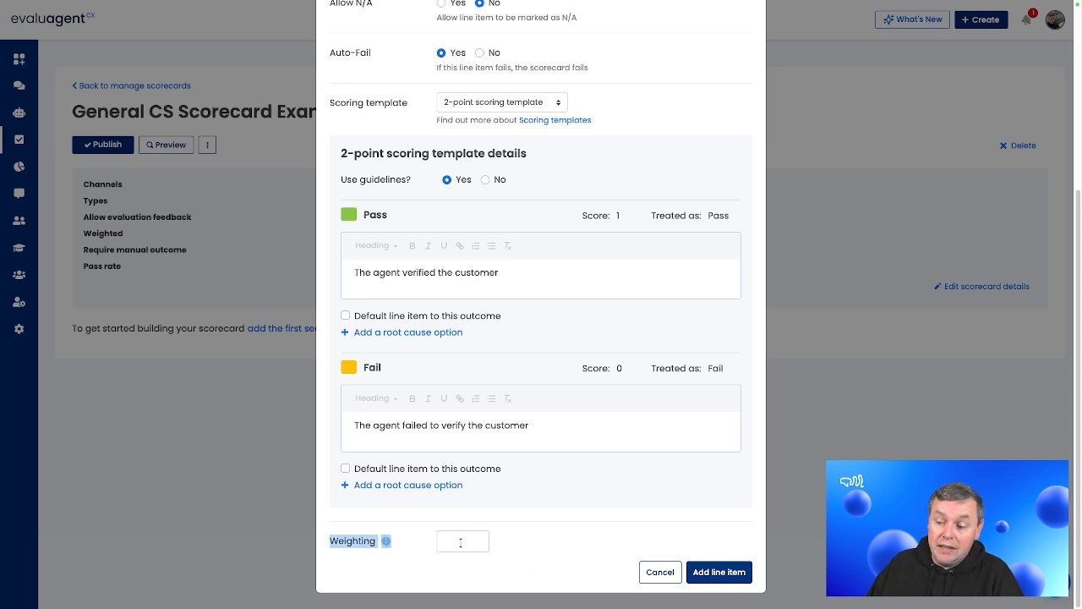
pyautogui.click(460, 541)
pyautogui.click(605, 538)
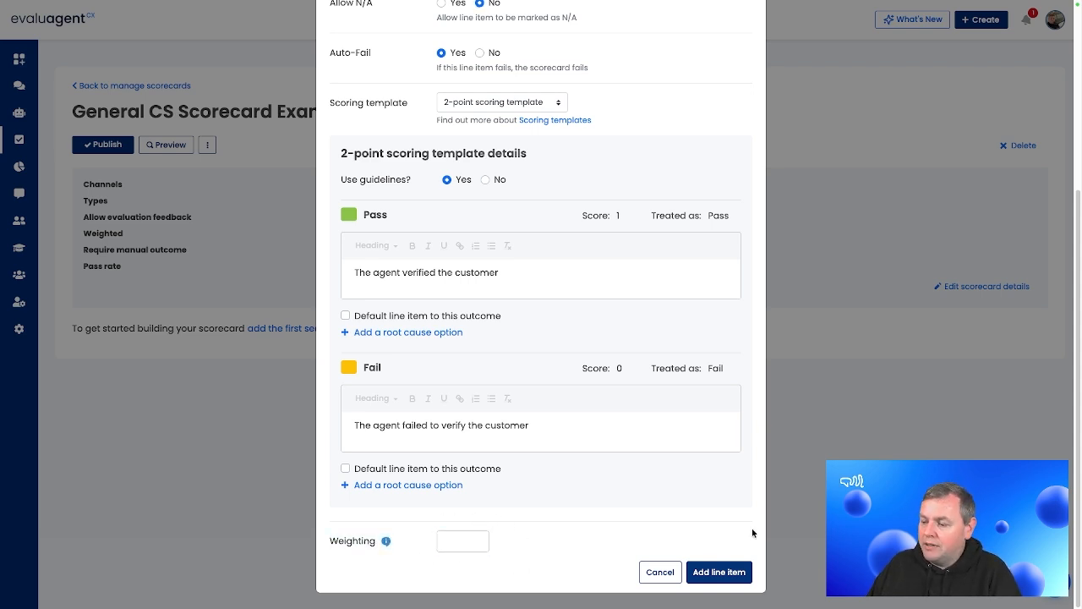
pyautogui.click(714, 572)
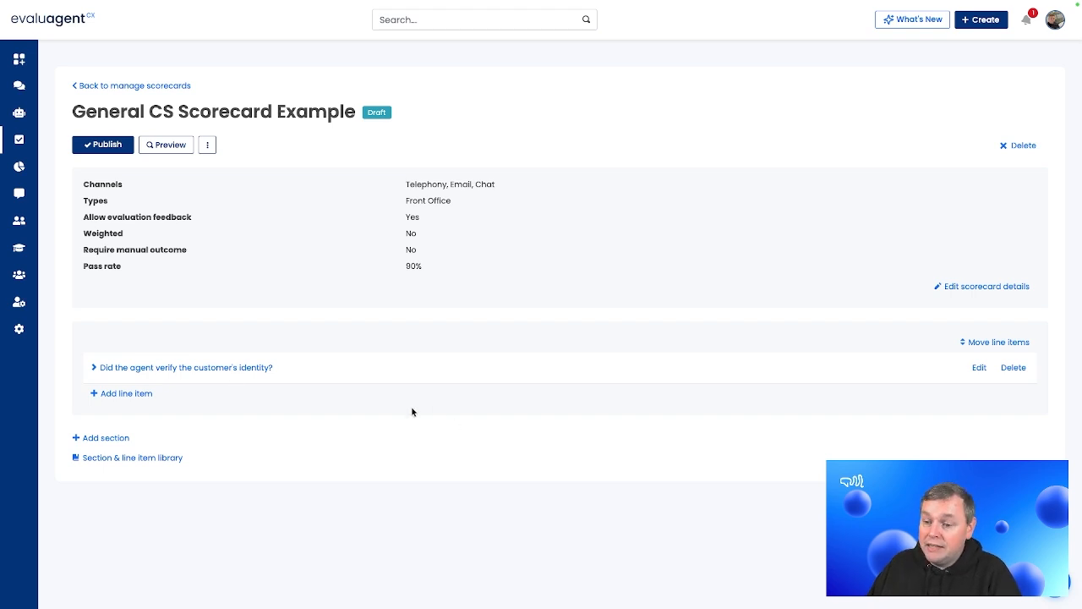
# Preview the scorecard and score the identity verification line item as Fail from its guidelines.
pyautogui.click(167, 146)
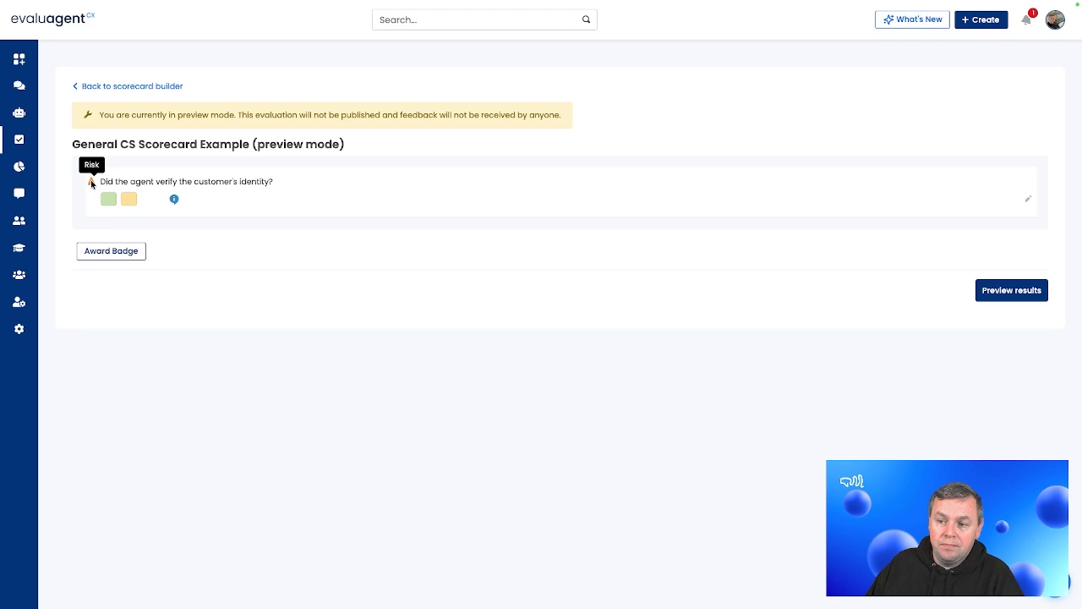
pyautogui.click(174, 199)
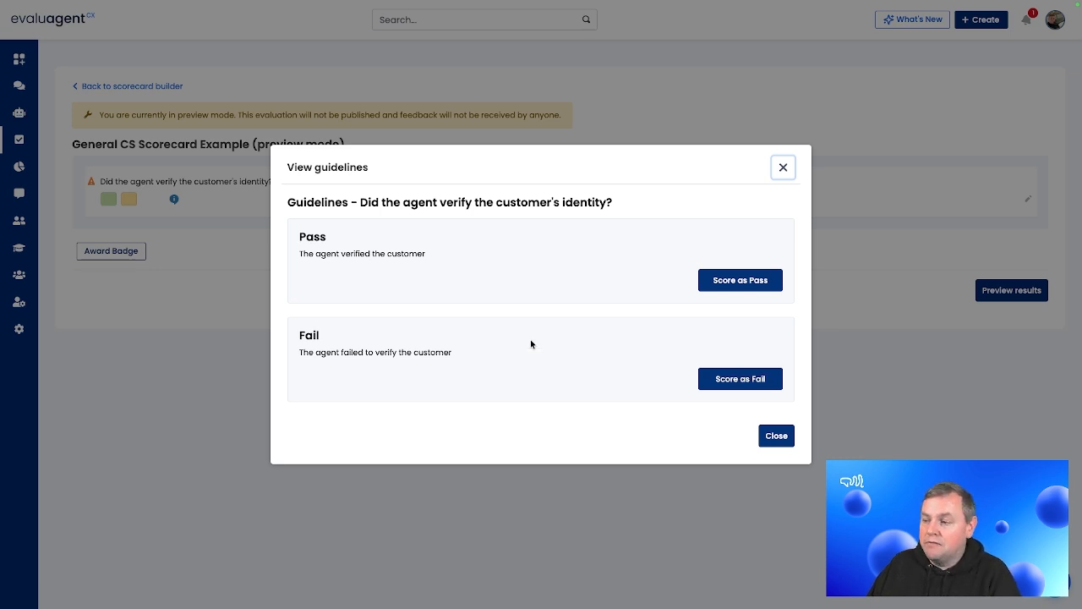
pyautogui.click(726, 375)
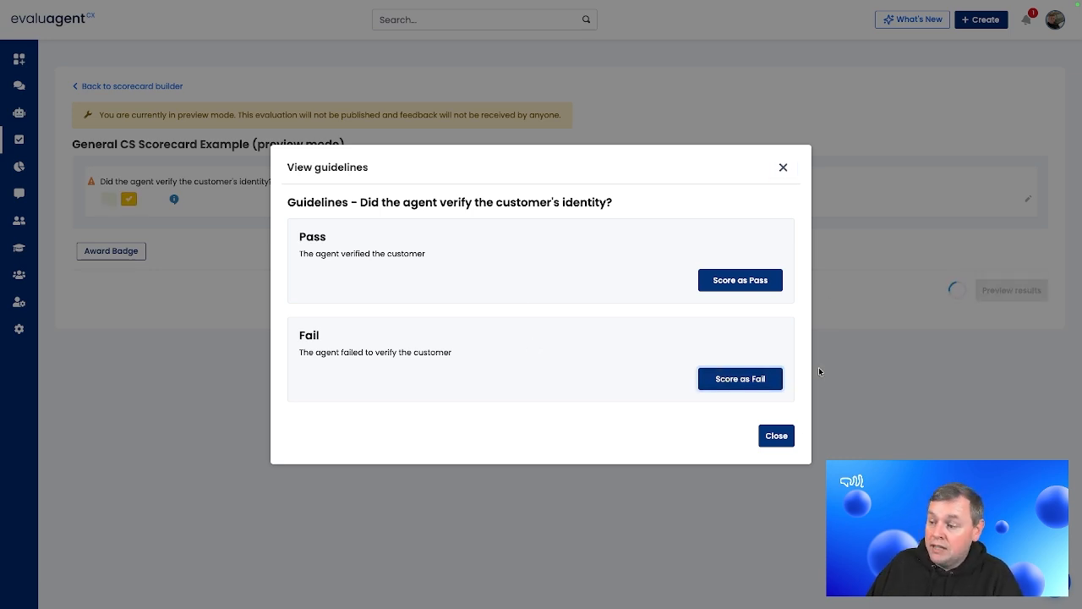
pyautogui.click(776, 437)
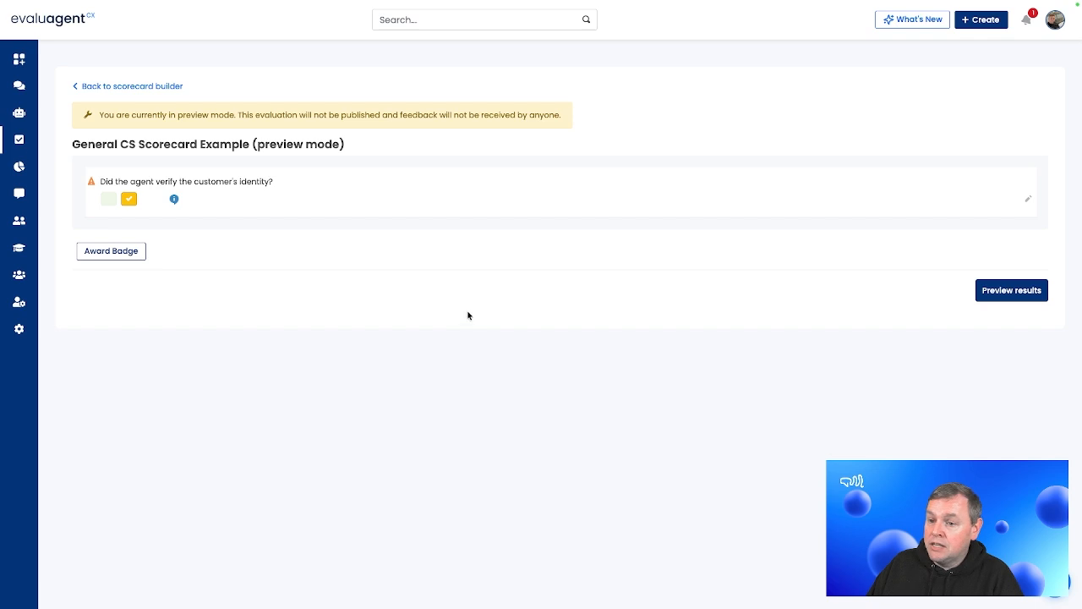
# Look over the positive, neutral and negative feedback fields for the line item and close them without saving.
pyautogui.click(1032, 200)
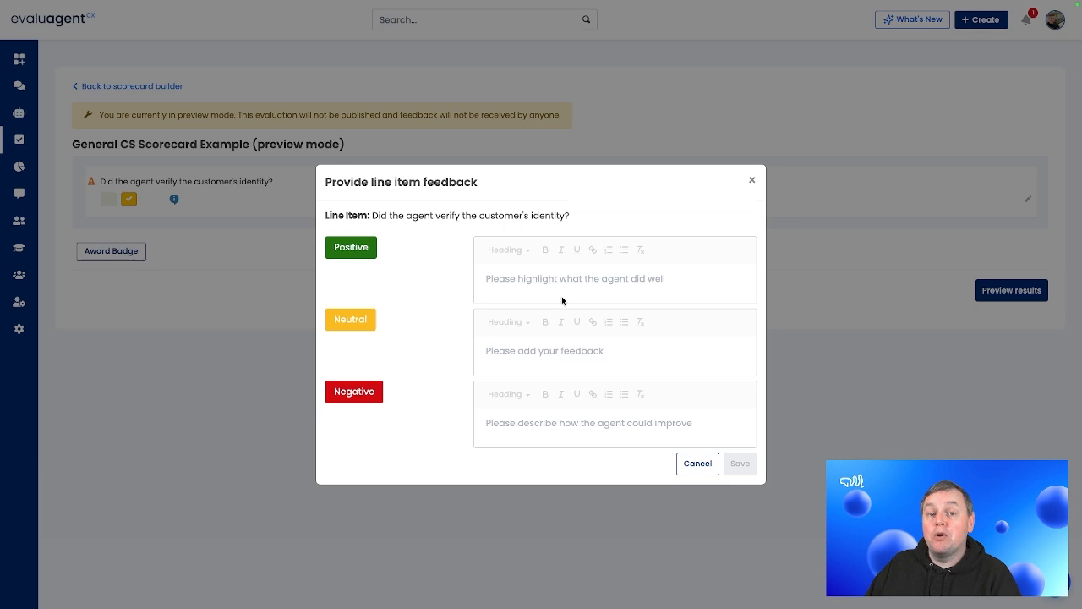
pyautogui.click(694, 467)
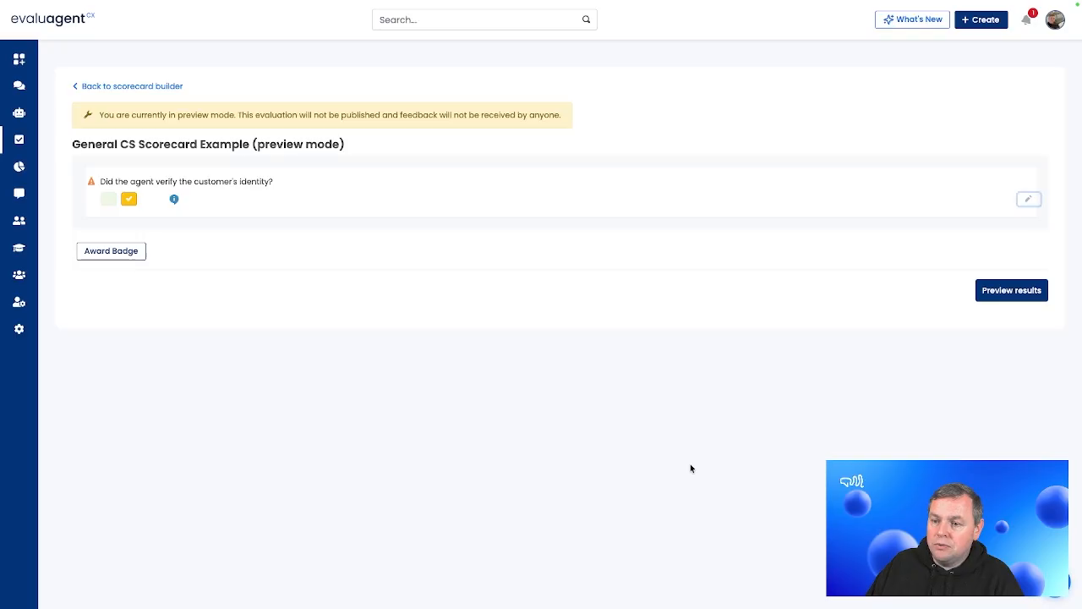